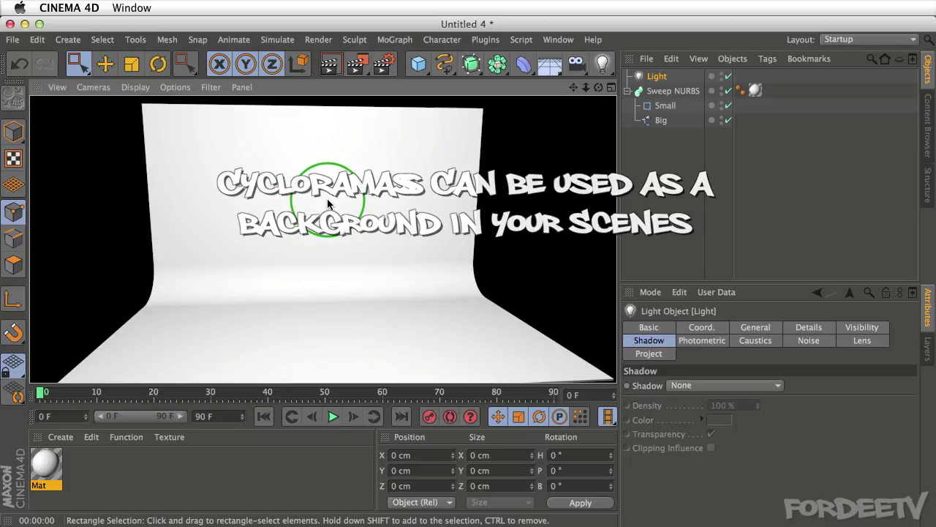
Step: Start a fresh empty project, Untitled 5, with Cmd+N
key("super+n")
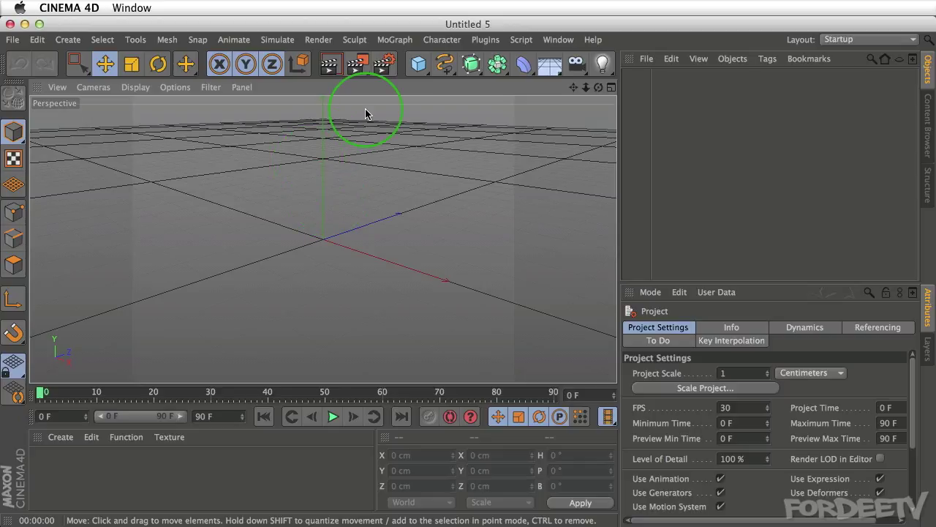
Step: Create a rectangle spline and duplicate it in the Object Manager
left_click(444, 69)
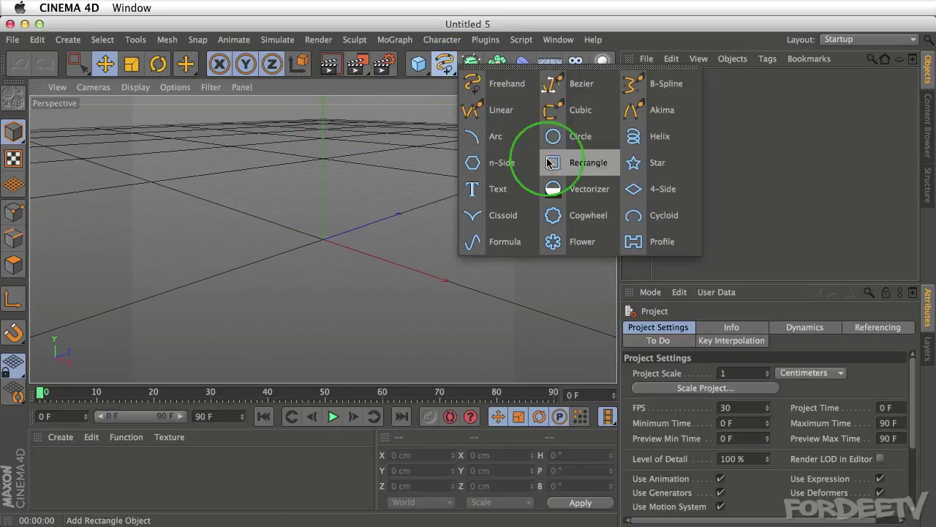
left_click(557, 162)
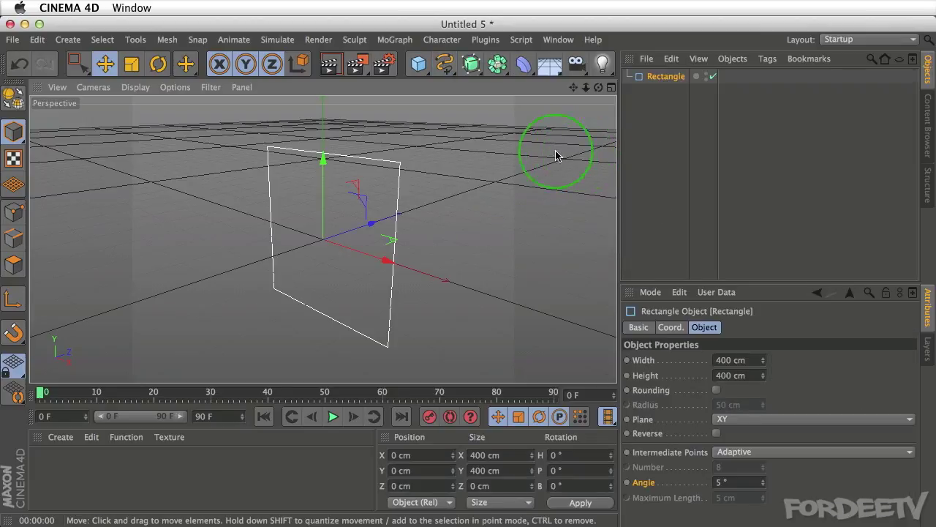
left_click_drag(662, 78, 662, 108, "ctrl")
Step: Rename the two rectangles Small and Big
double_click(666, 77)
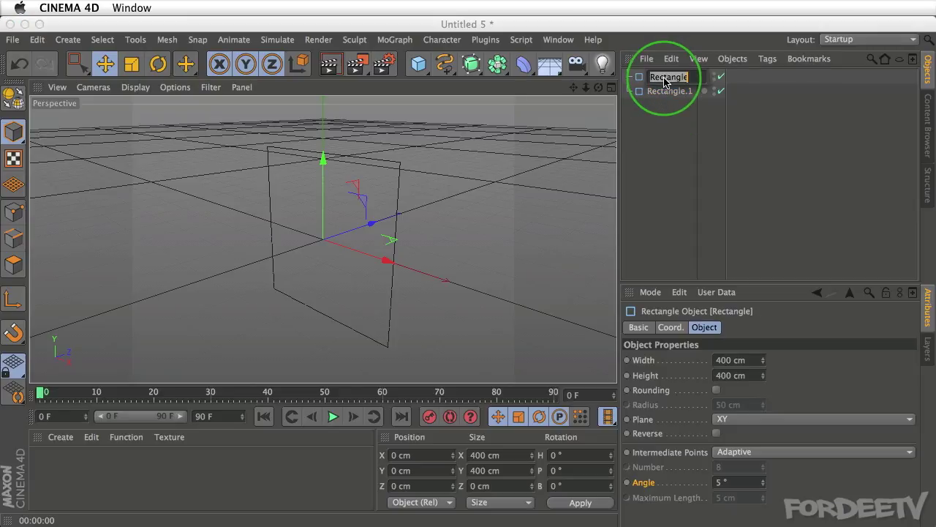
type("Small")
key("Return")
double_click(666, 92)
type("Big")
key("Return")
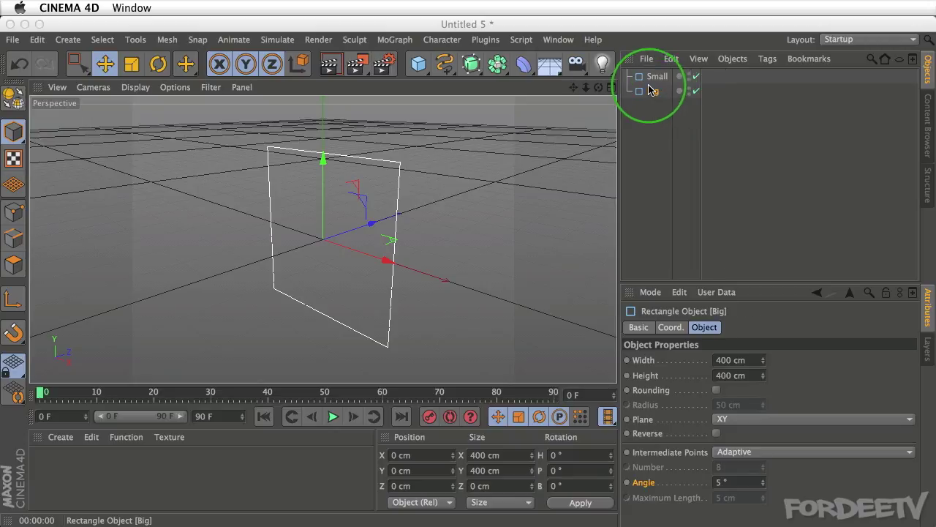
Step: Set the Small rectangle's width and height to 10 cm
left_click(662, 76)
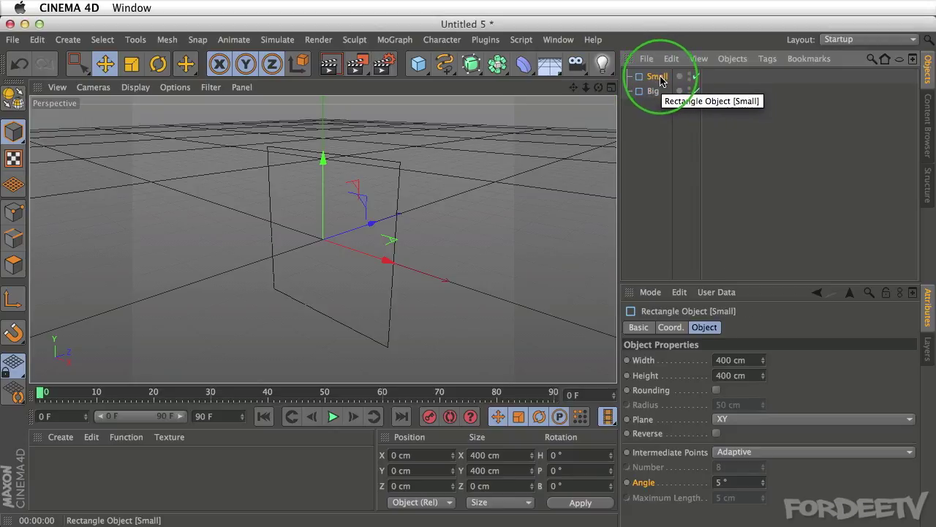
double_click(731, 360)
type("20")
key("Tab")
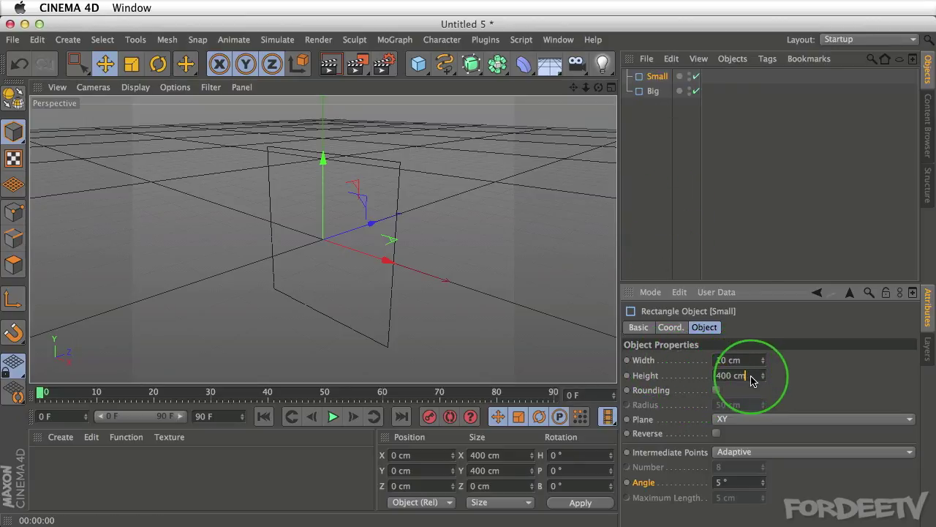
type("1")
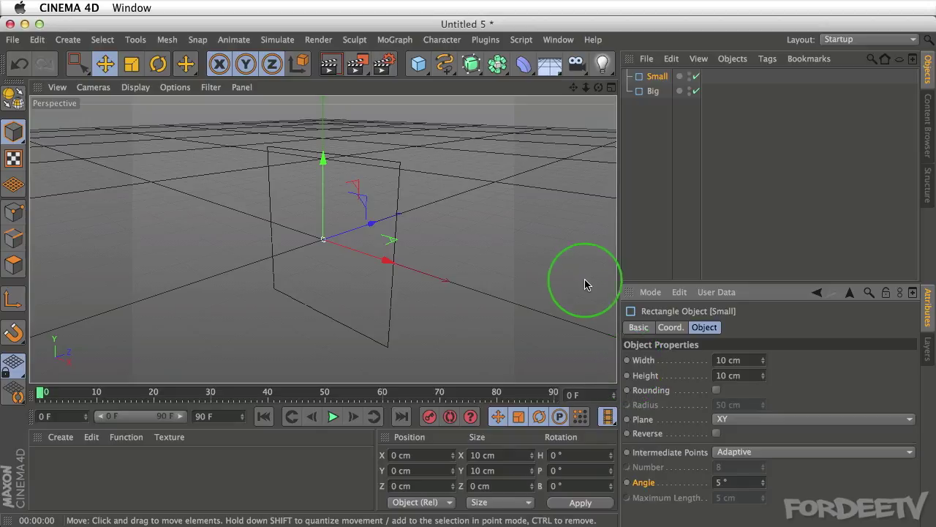
Step: Set the Big rectangle's width and height to 2000 cm
left_click(652, 91)
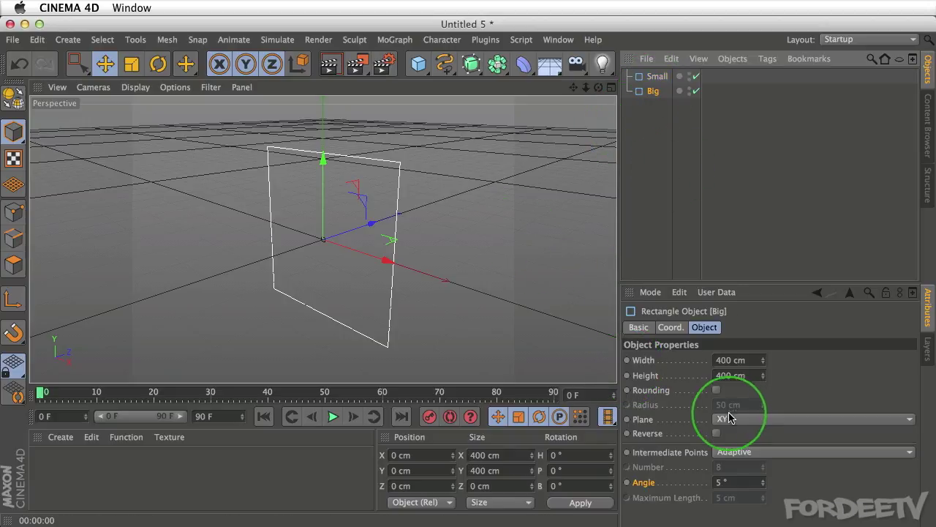
double_click(731, 360)
type("2000")
double_click(738, 375)
type("200")
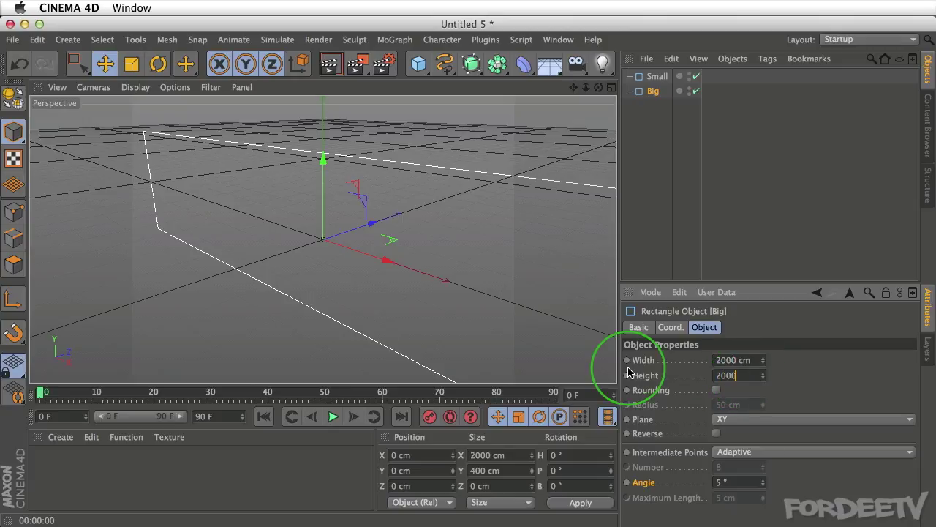
key("Return")
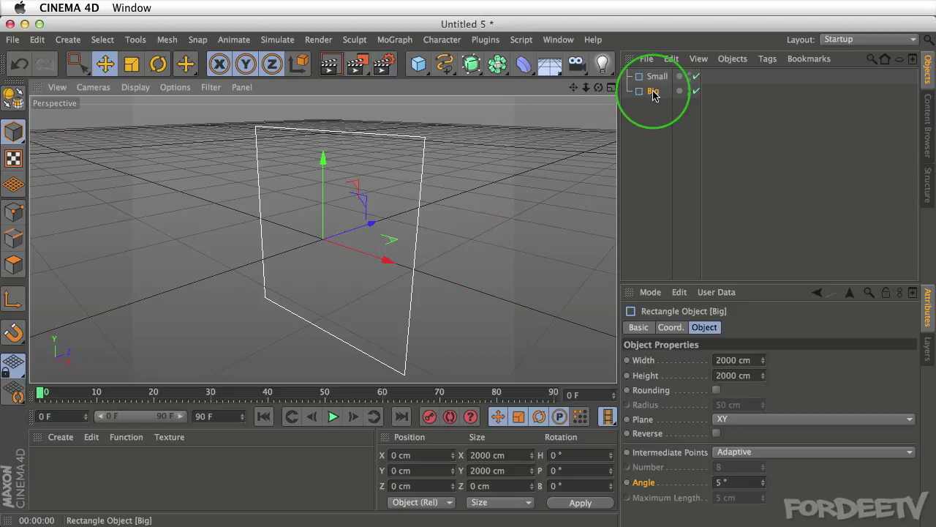
Step: Round Big's corners with a 300 cm radius, make it editable, and enter Points mode
left_click(717, 391)
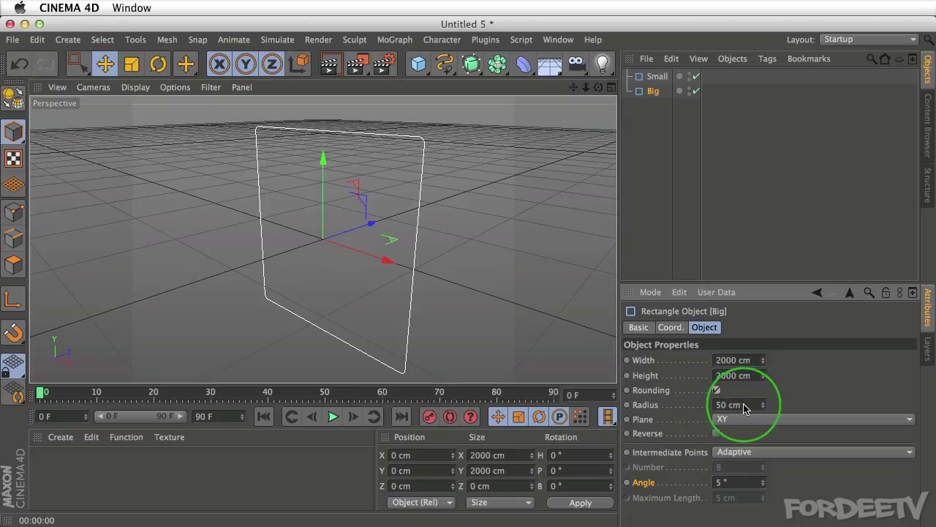
double_click(733, 405)
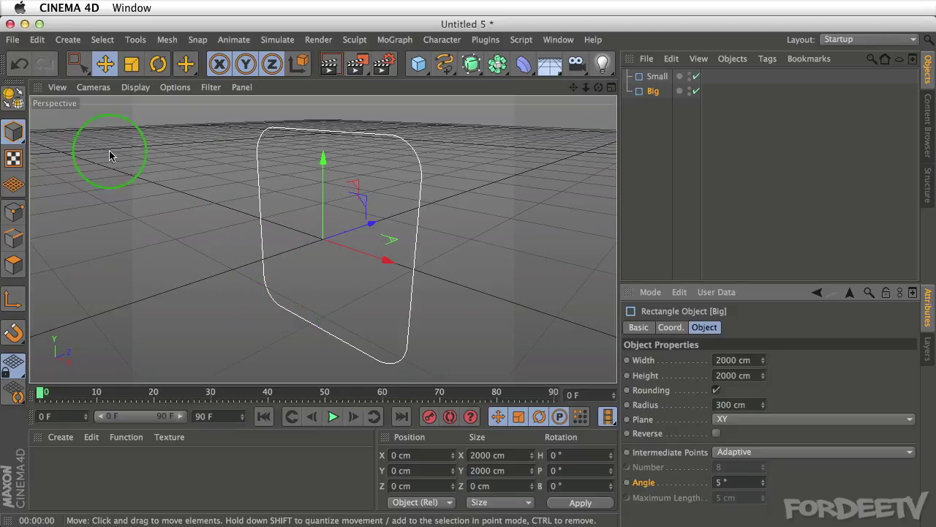
left_click(13, 97)
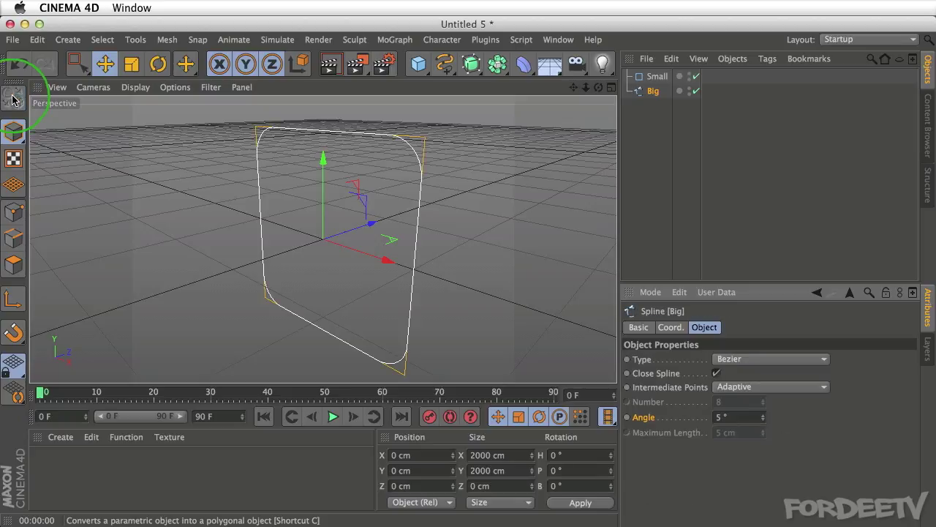
left_click(13, 212)
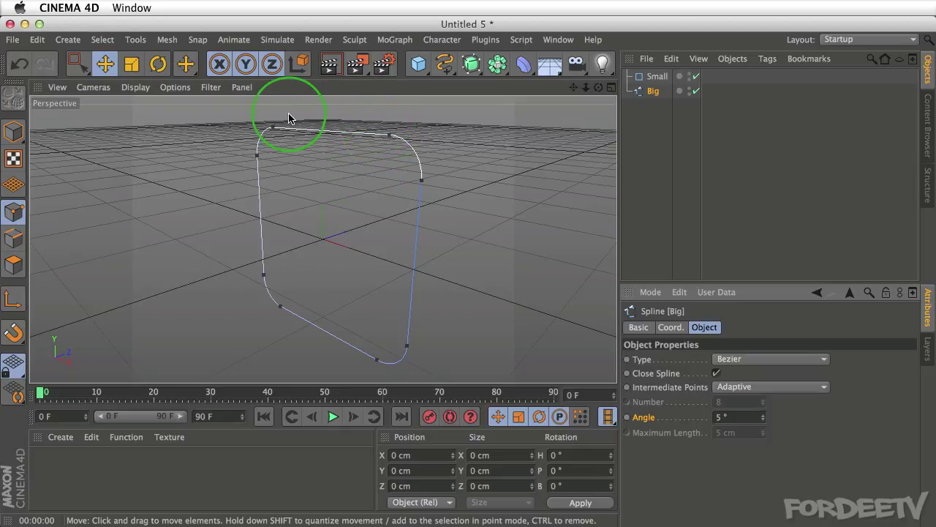
Step: Box-select and delete the points along the top of the Big spline
left_click(77, 65)
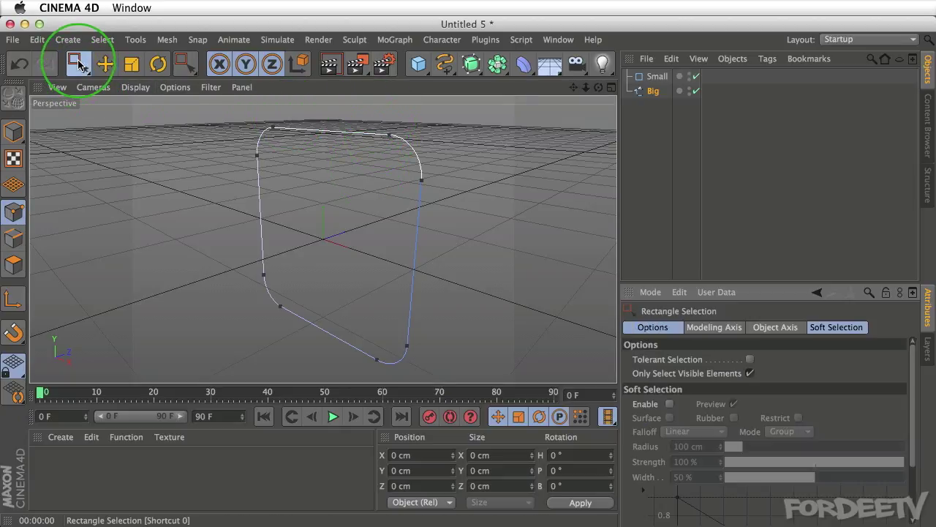
left_click(78, 64)
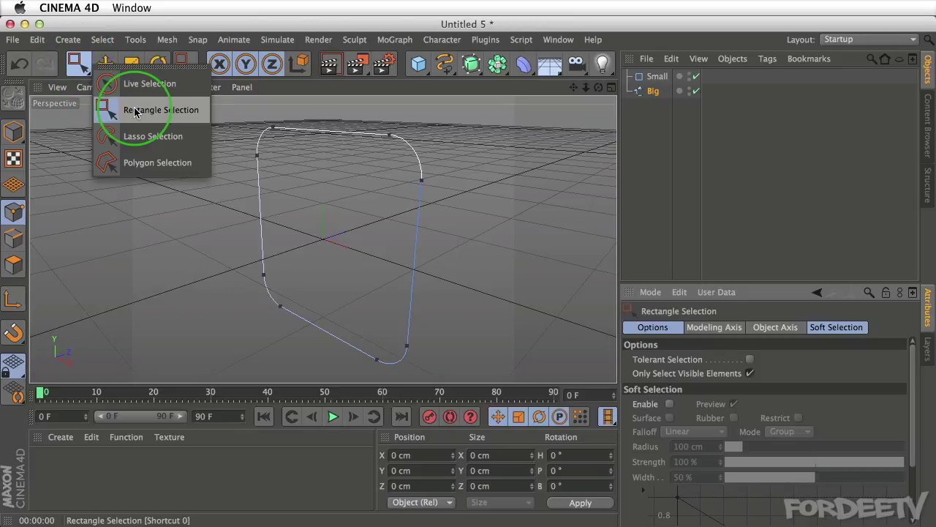
left_click(148, 85)
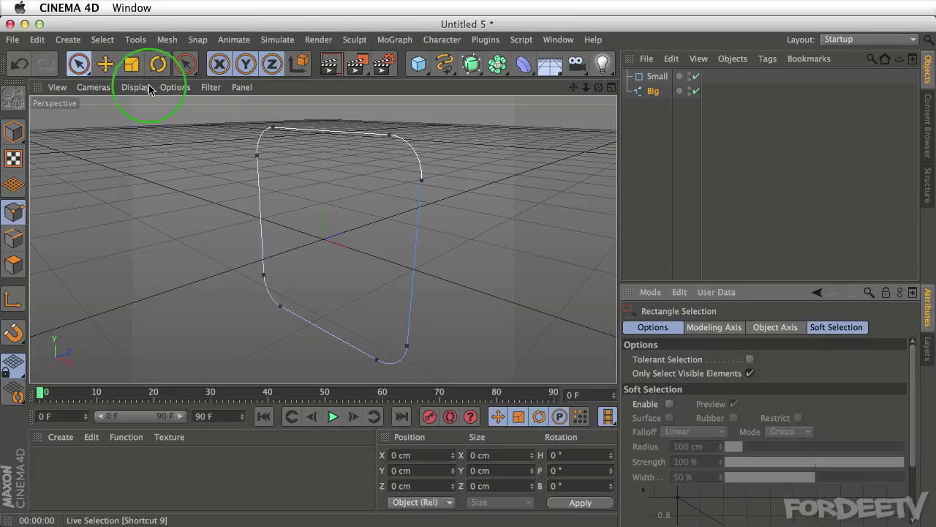
left_click(78, 65)
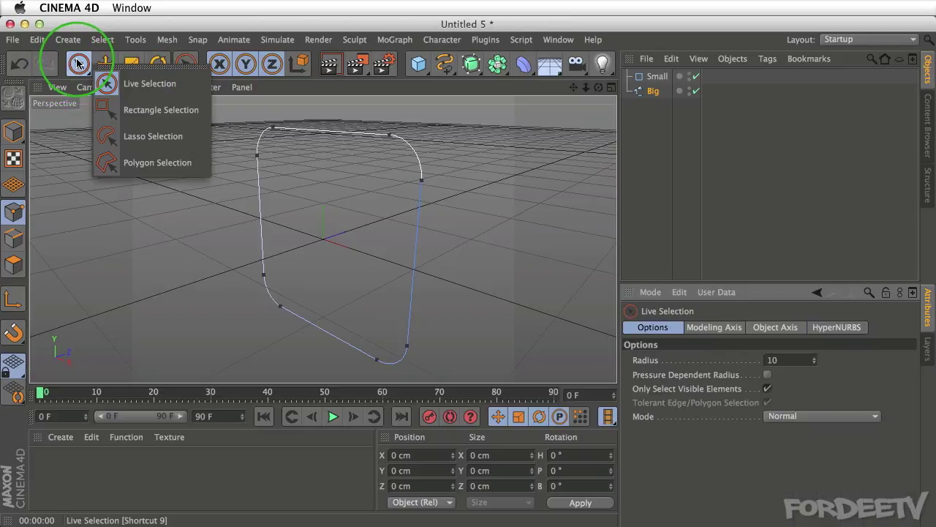
left_click(130, 113)
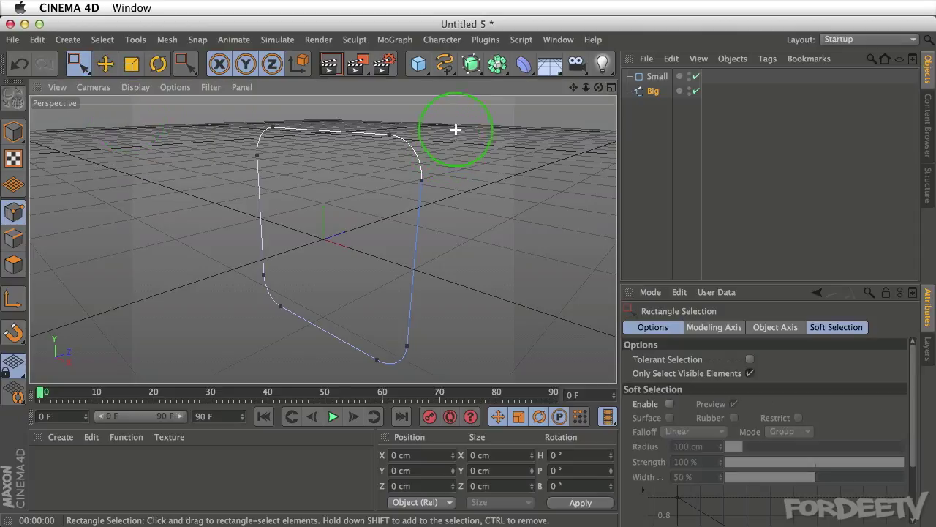
mouse_move(457, 129)
left_mouse_down()
mouse_move(353, 184)
mouse_move(253, 168)
mouse_move(373, 189)
left_mouse_up()
left_click_drag(268, 116, 464, 191)
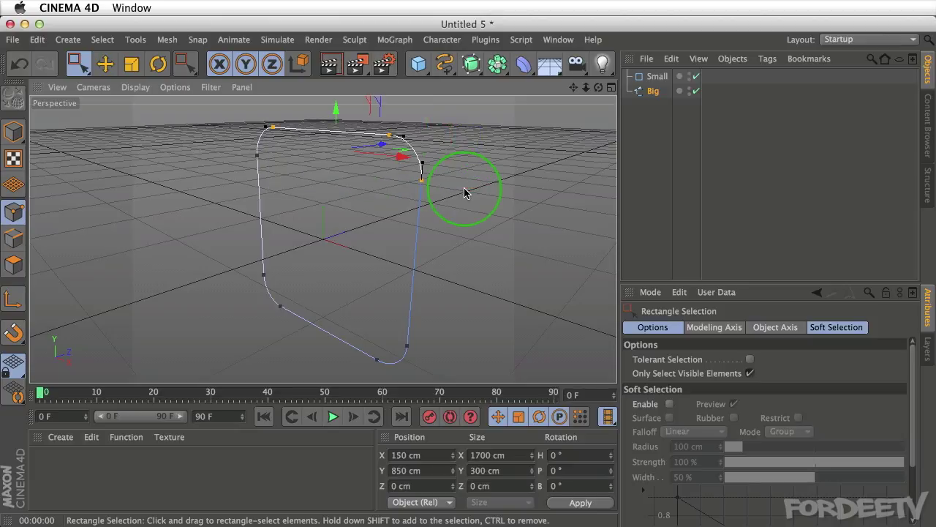
key("Delete")
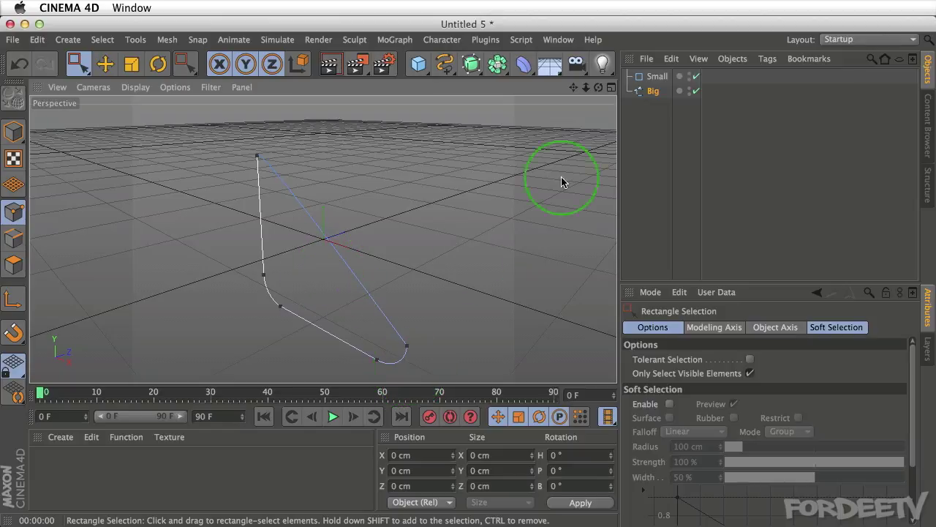
Step: Uncheck Close Spline on Big and select its leftover bottom-right end point
left_click(652, 93)
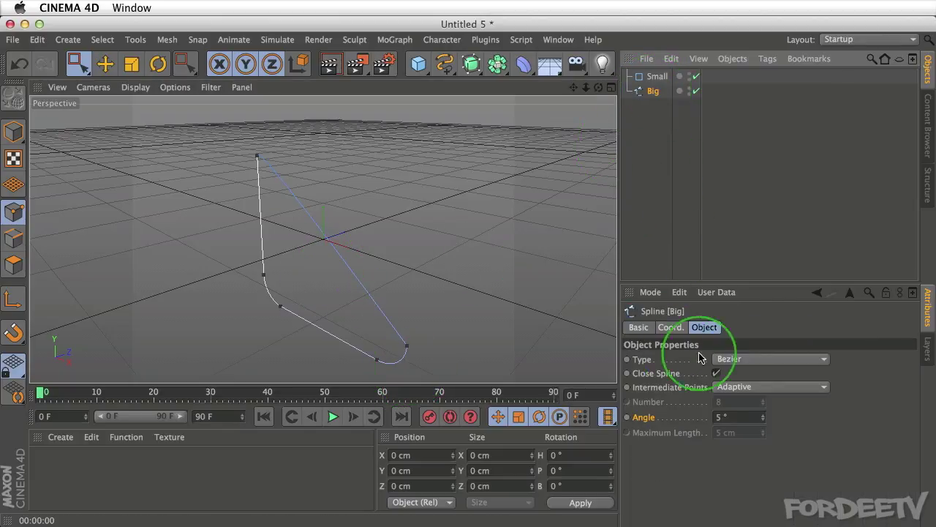
left_click(716, 373)
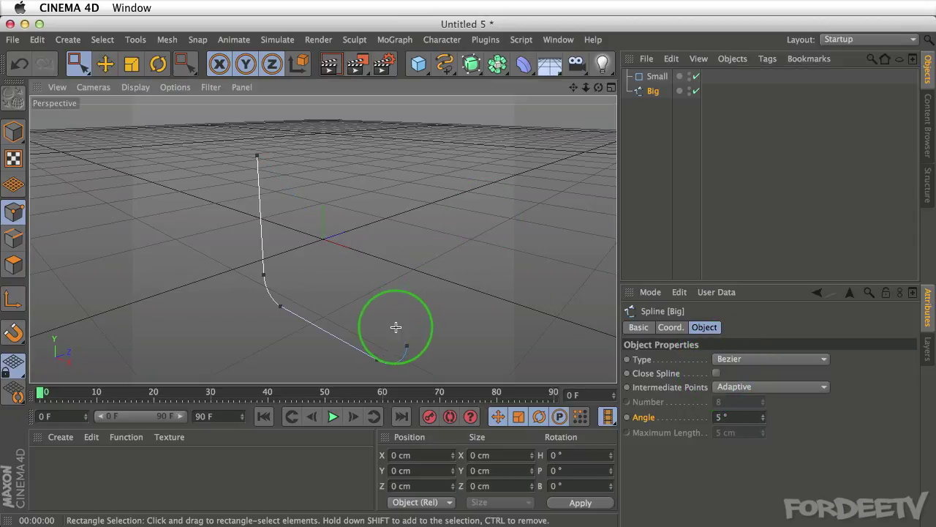
left_click_drag(396, 328, 444, 370)
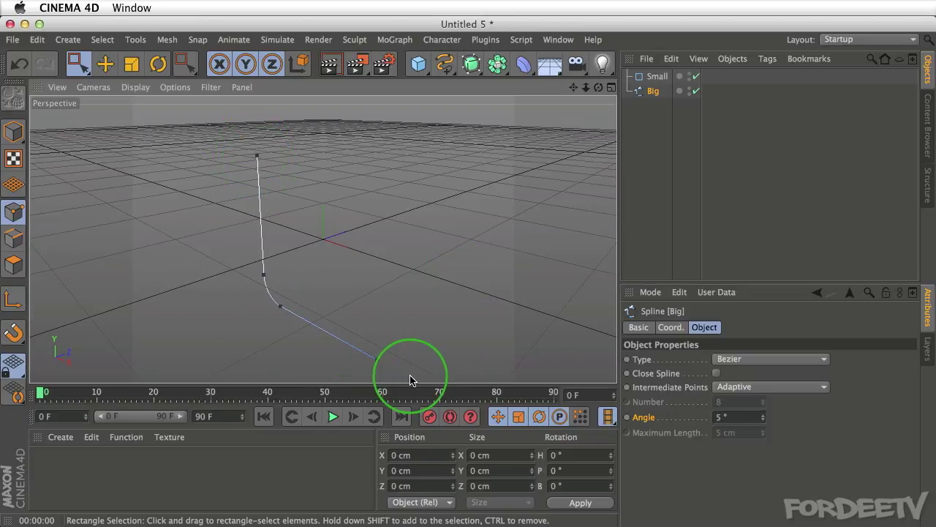
Step: Add a Sweep NURBS and nest Small (profile) then Big (path) inside it
left_click(472, 66)
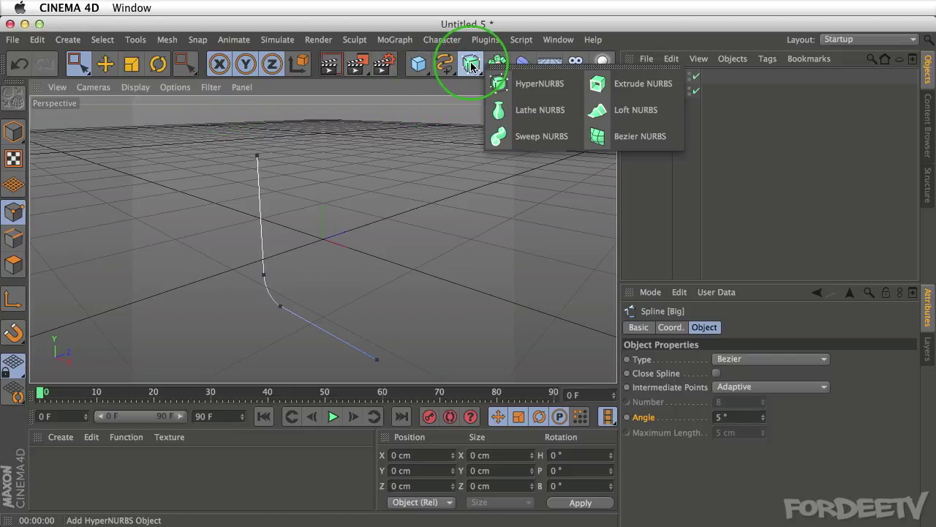
left_click(518, 138)
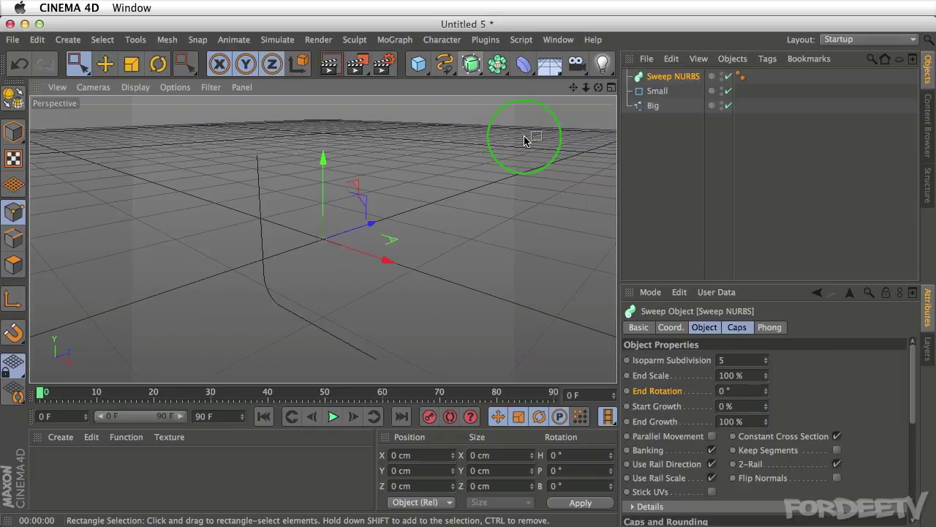
left_click(653, 93)
left_click_drag(653, 95, 659, 81)
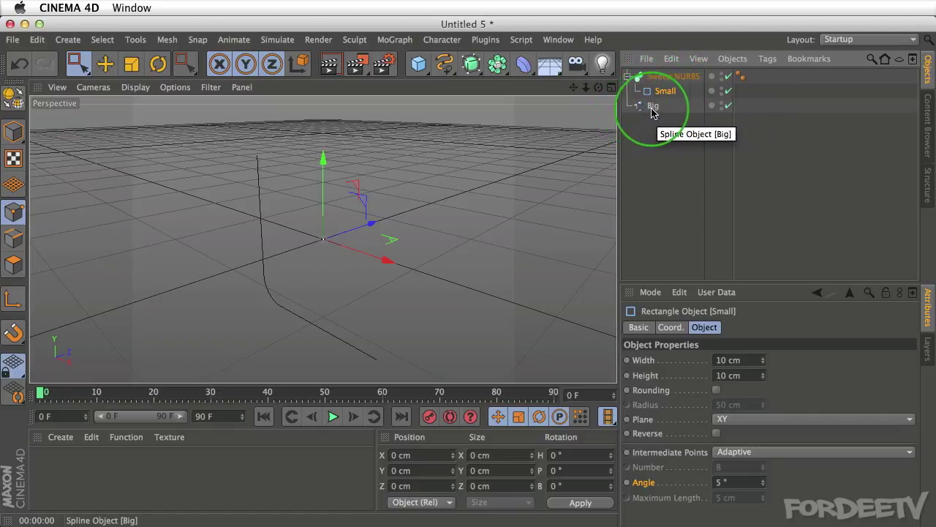
mouse_move(653, 108)
left_mouse_down()
mouse_move(668, 115)
mouse_move(665, 94)
left_mouse_up()
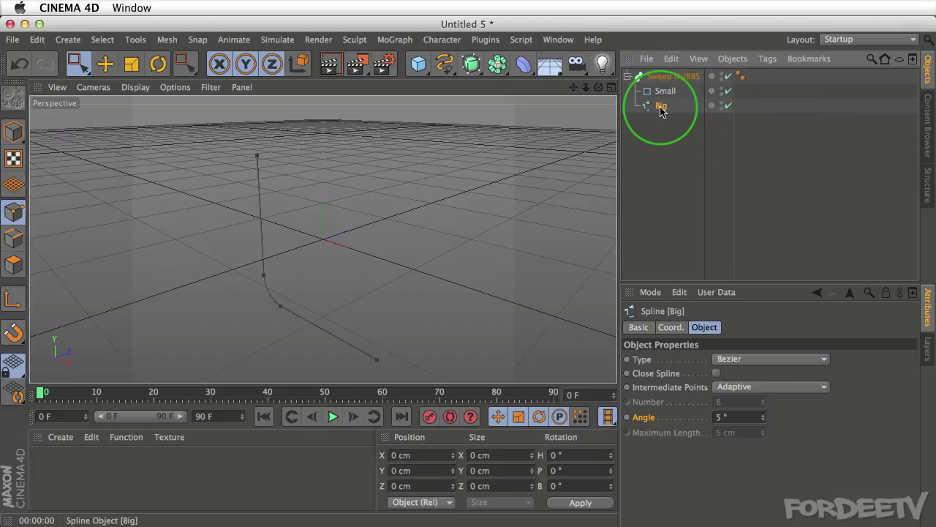
left_click(665, 91)
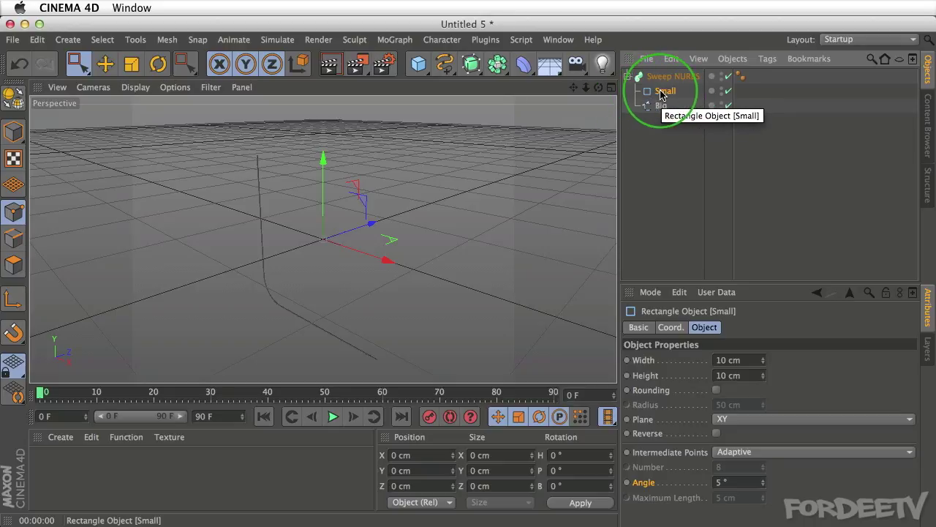
Step: Set the Small profile's height to 3000 cm
double_click(761, 375)
type("145")
key("Return")
left_click_drag(763, 374, 762, 377)
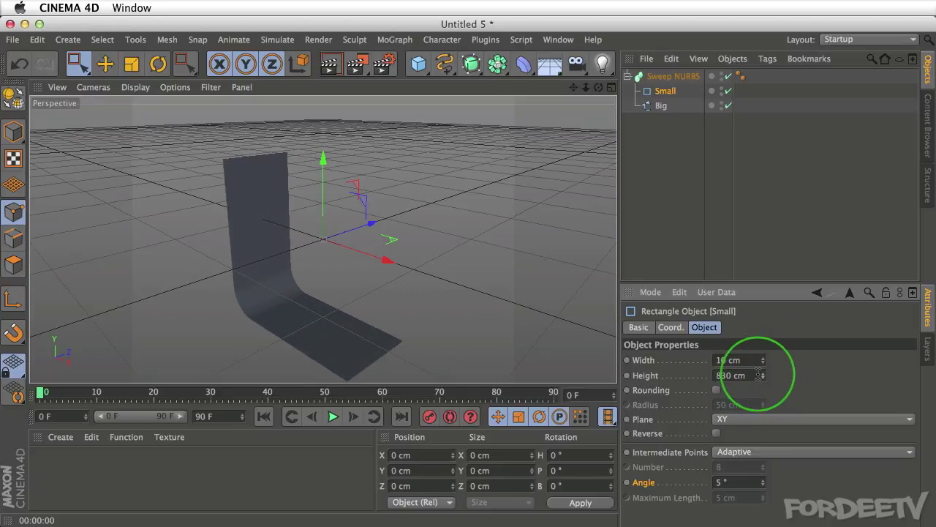
type("3000")
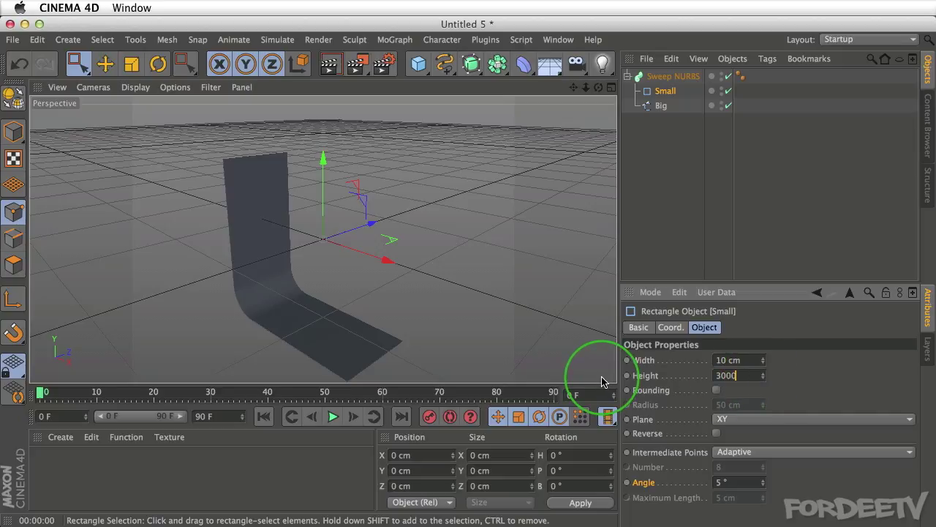
key("Return")
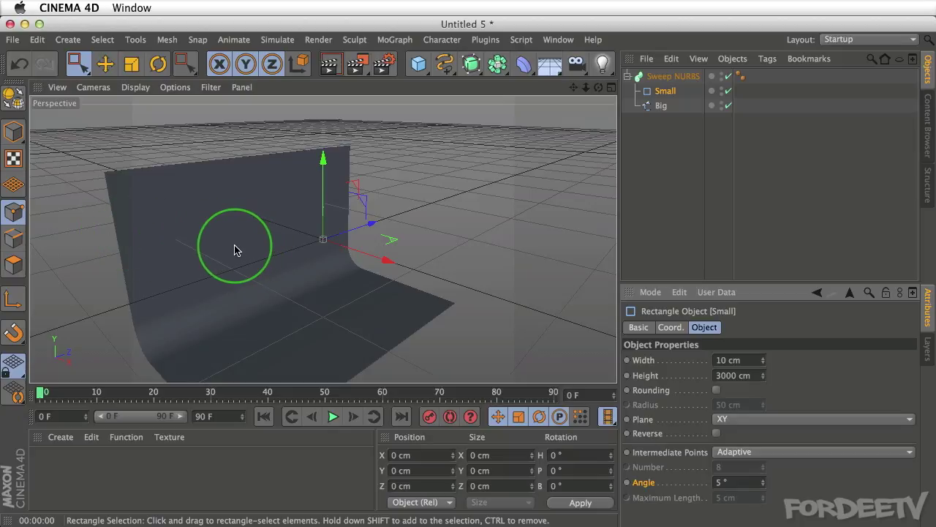
Step: Set Small's width to 1 cm and orbit to inspect the curved backdrop
mouse_move(220, 245)
left_mouse_down("alt")
mouse_move(303, 244)
mouse_move(417, 200)
left_mouse_up("alt")
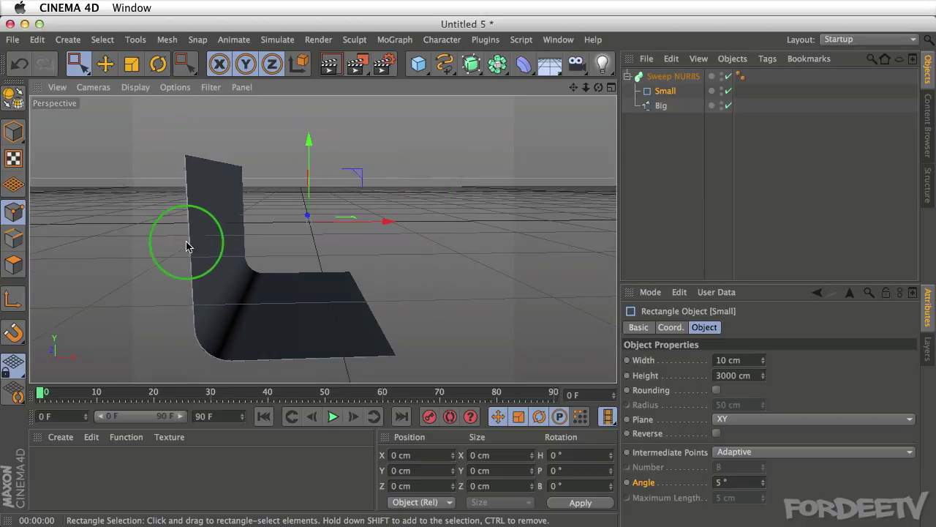
left_click(735, 360)
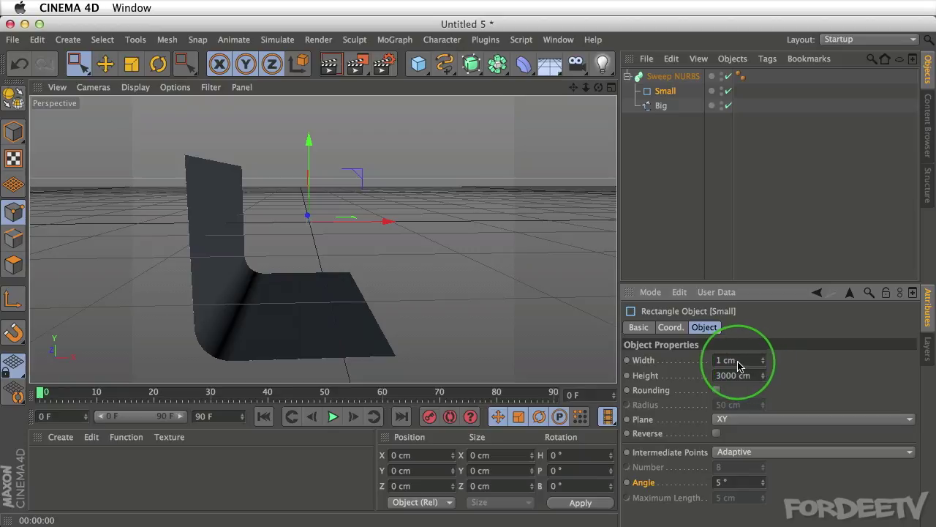
left_click_drag(488, 218, 280, 202, "alt")
left_click_drag(530, 264, 534, 259, "alt")
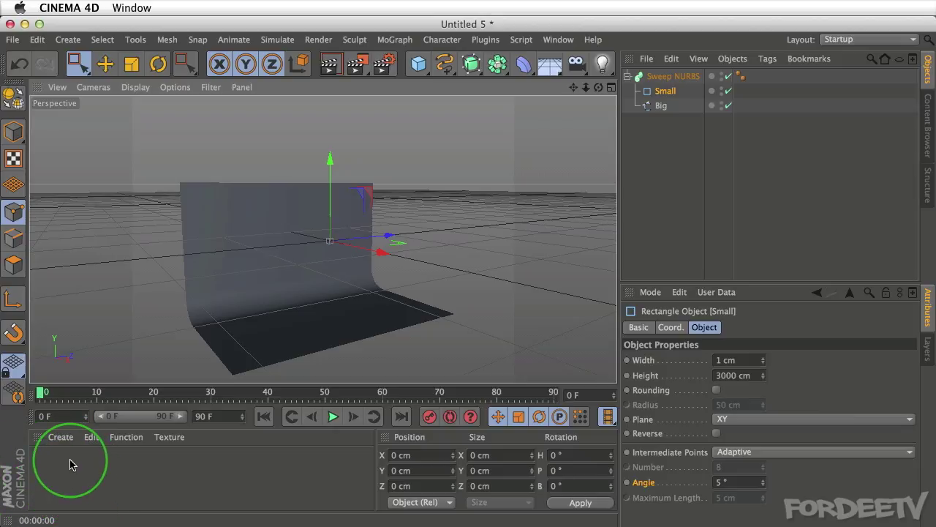
Step: Create material Mat with specular off and pure white colour (255, 255, 255)
left_click(57, 438)
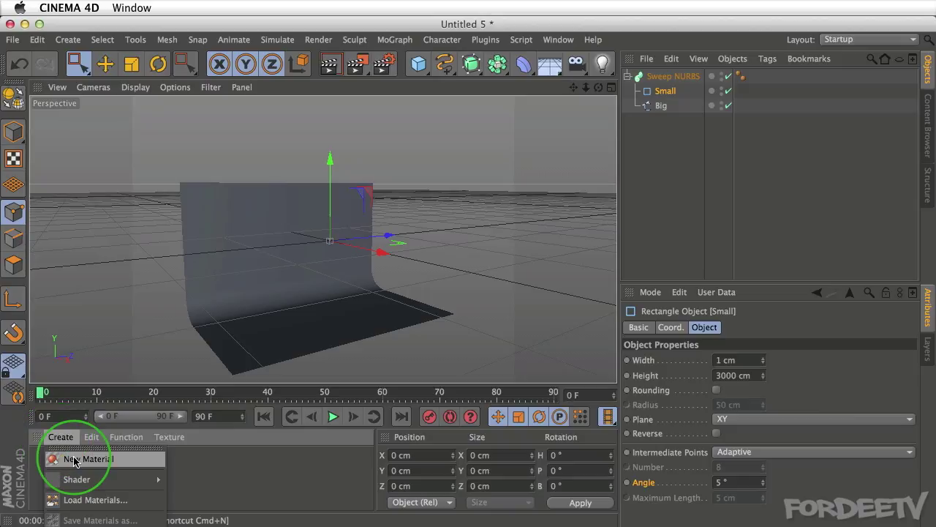
left_click(70, 459)
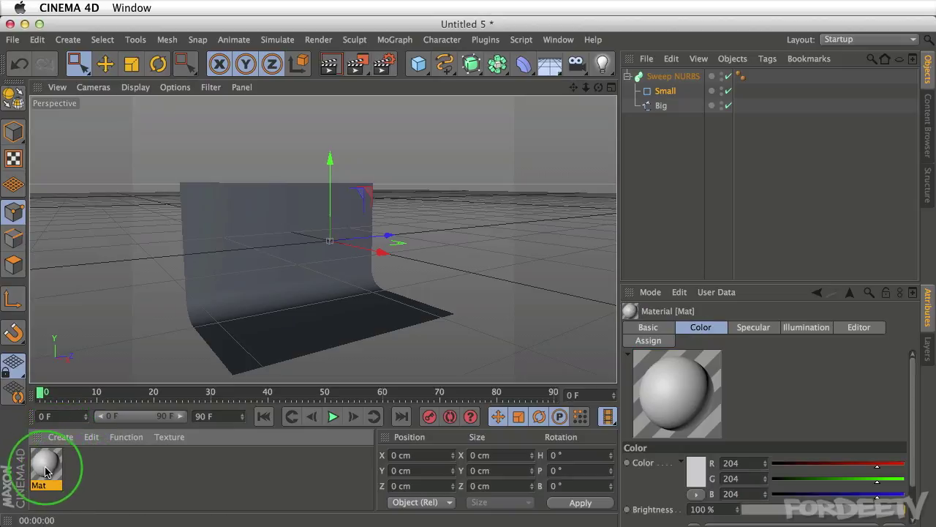
double_click(43, 467)
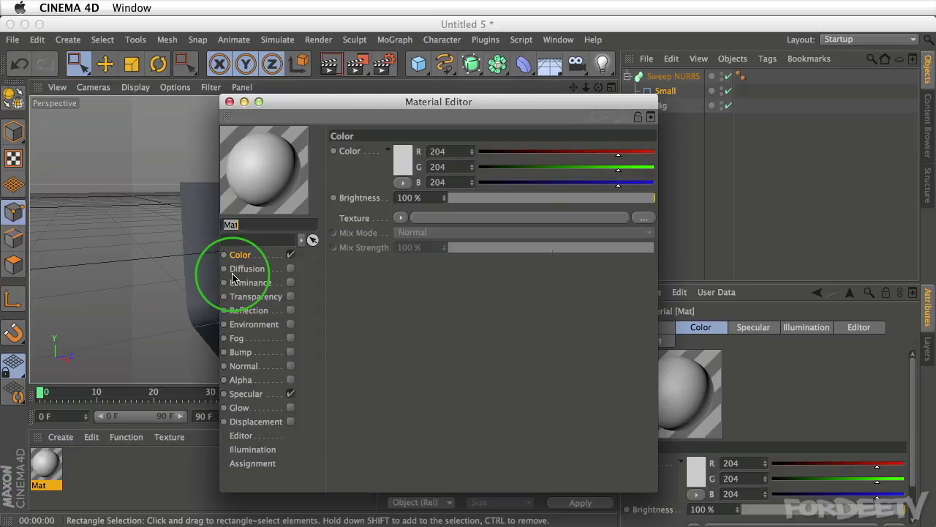
left_click(290, 394)
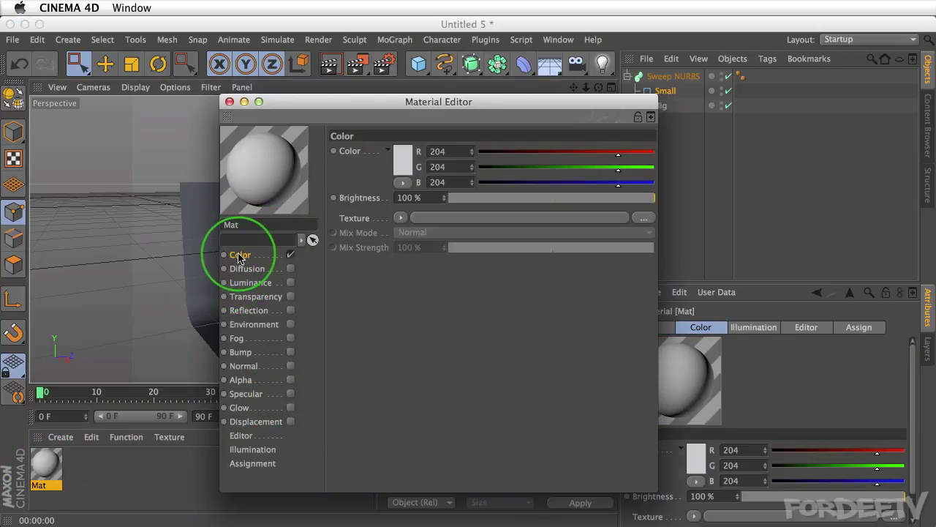
left_click(403, 160)
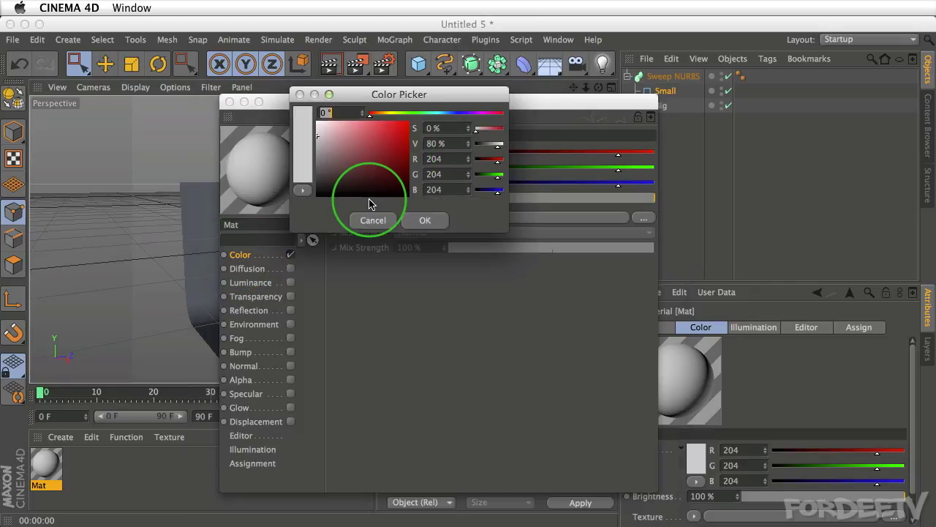
left_click_drag(332, 130, 273, 88)
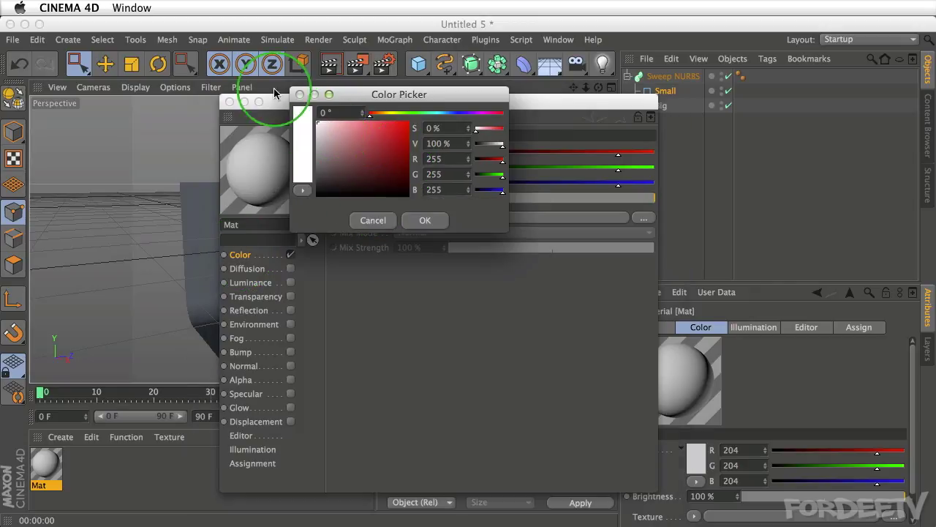
left_click(425, 220)
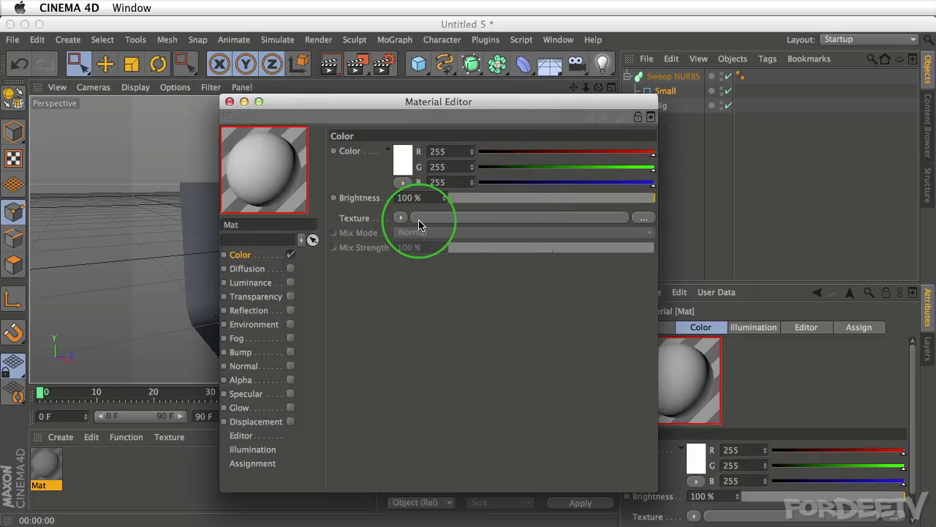
Step: Drag Mat onto the Sweep NURBS and render a viewport preview
left_click(229, 102)
left_click_drag(46, 464, 672, 76)
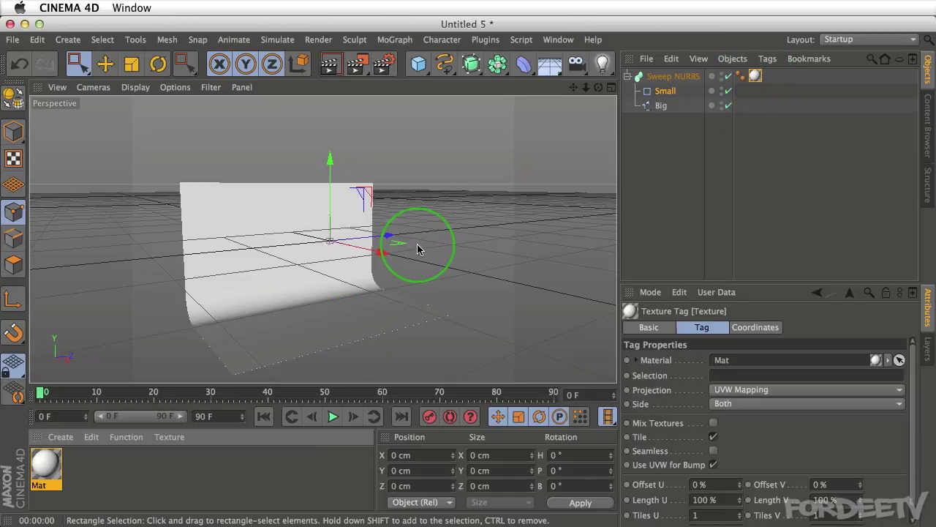
key("ctrl+r")
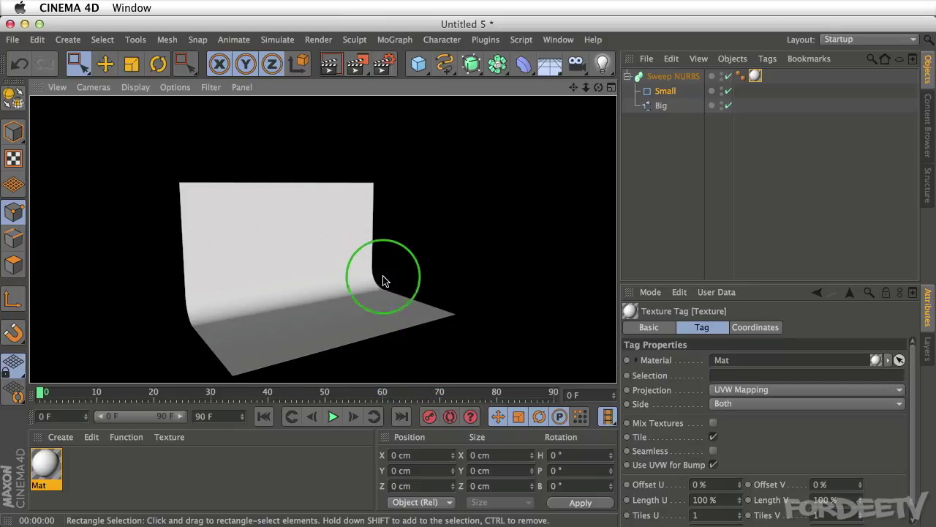
Step: Clear the render, then orbit and dolly in to view the white backdrop from above
left_click(311, 211)
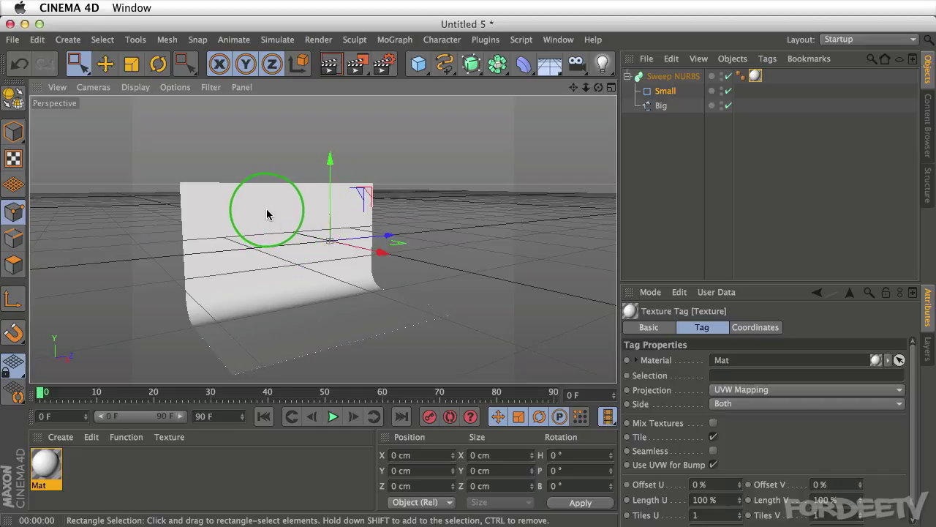
left_click_drag(276, 212, 196, 196, "alt")
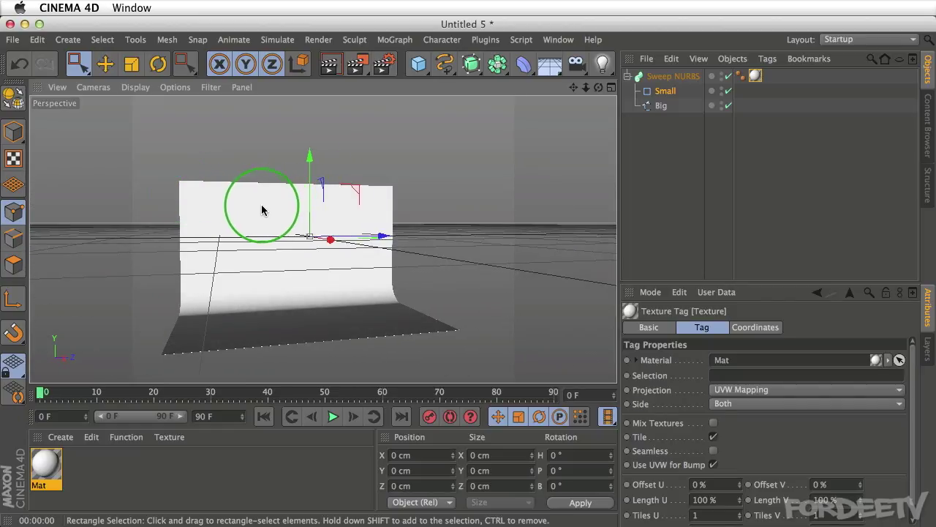
right_click_drag(259, 210, 274, 177, "alt")
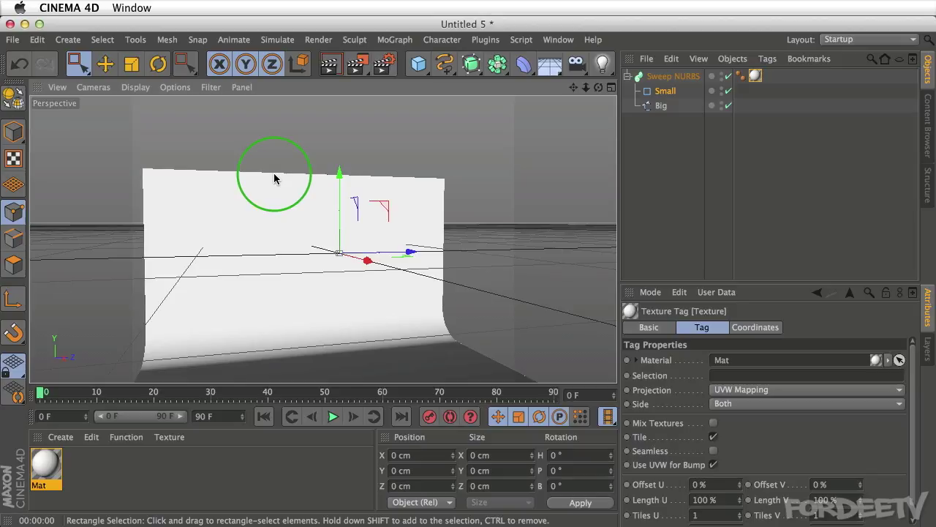
left_click_drag(271, 217, 278, 168, "alt")
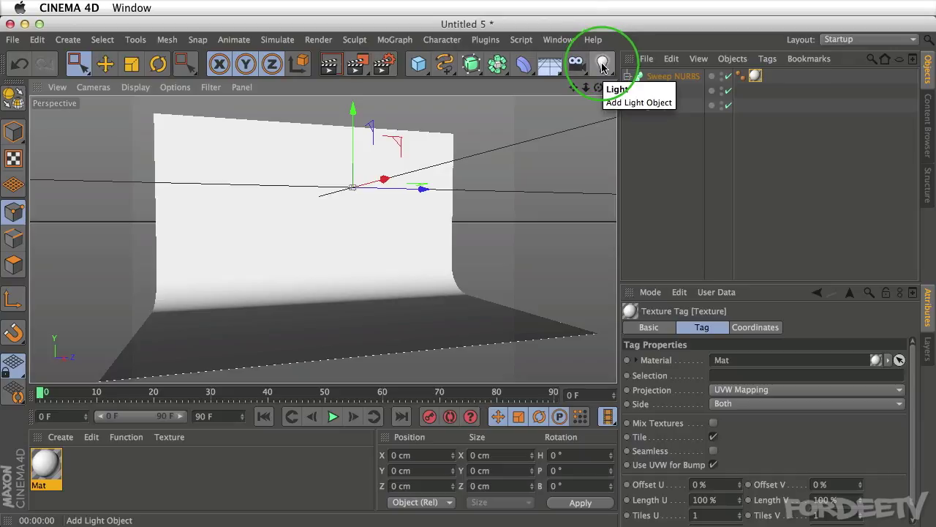
Step: Add a light and move it up and to the right above the backdrop
left_click(602, 66)
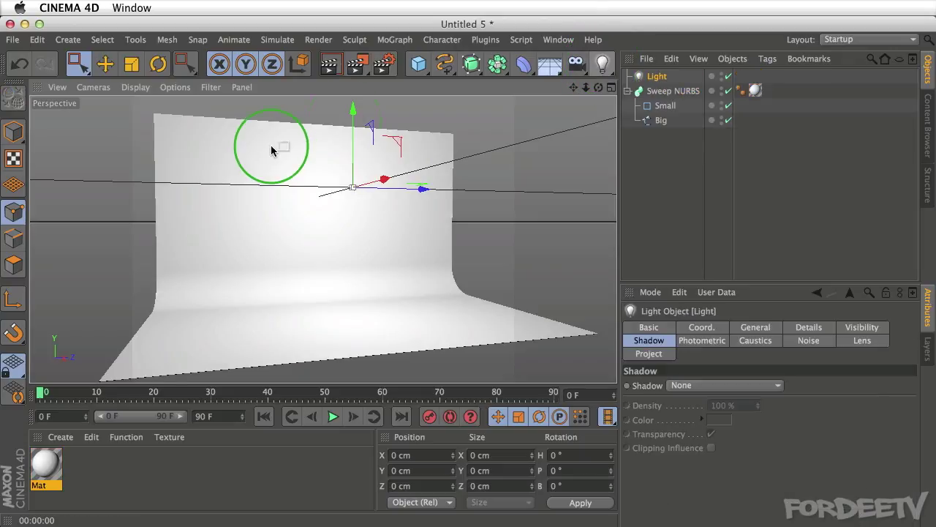
left_click_drag(354, 109, 354, 61)
left_click_drag(385, 122, 456, 104)
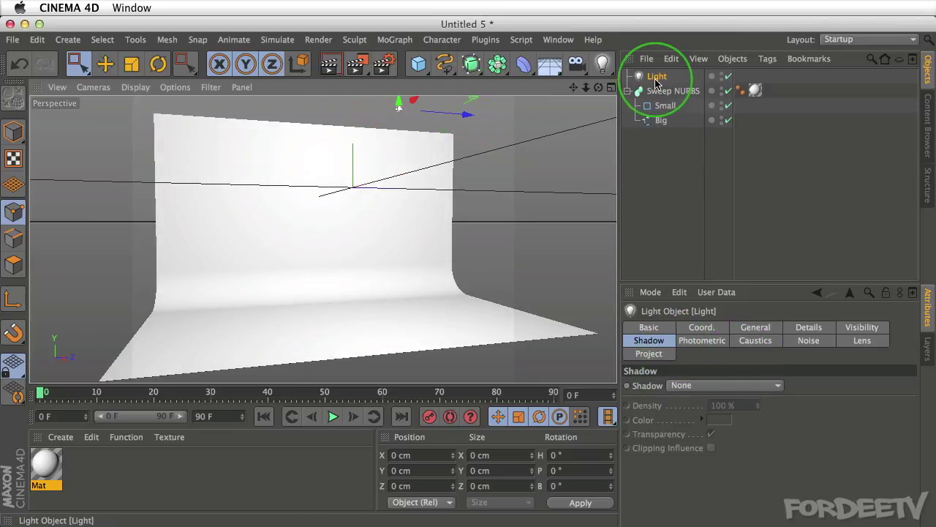
Step: Set the light's shadow to Shadow Maps (Soft) with a shadow density of 60
left_click(651, 328)
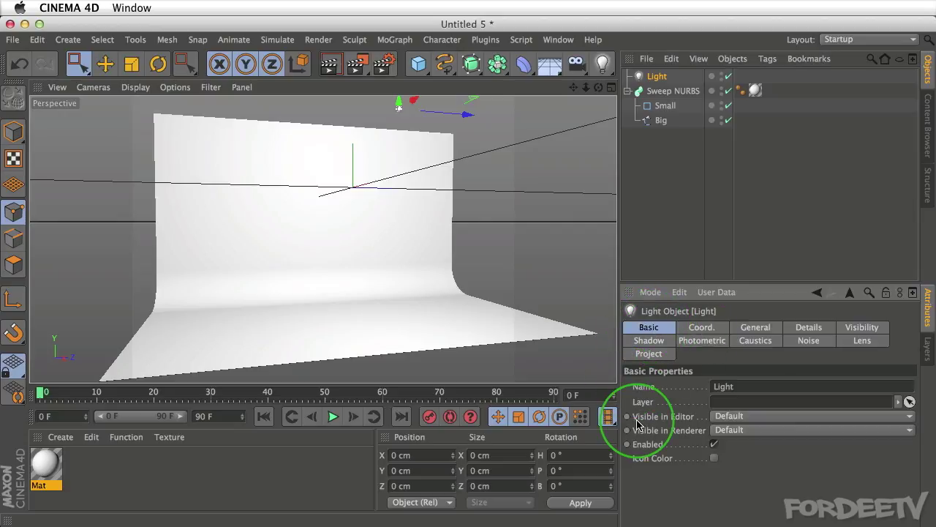
left_click(756, 327)
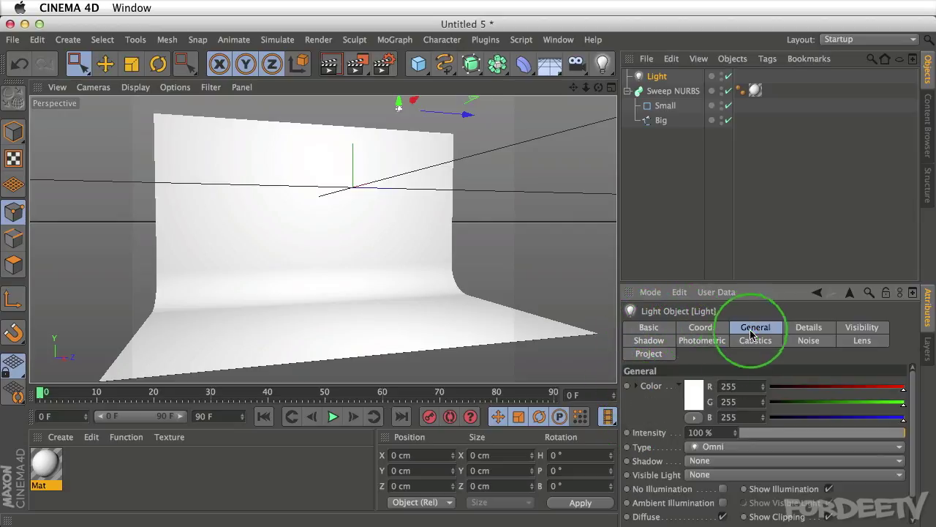
left_click(699, 461)
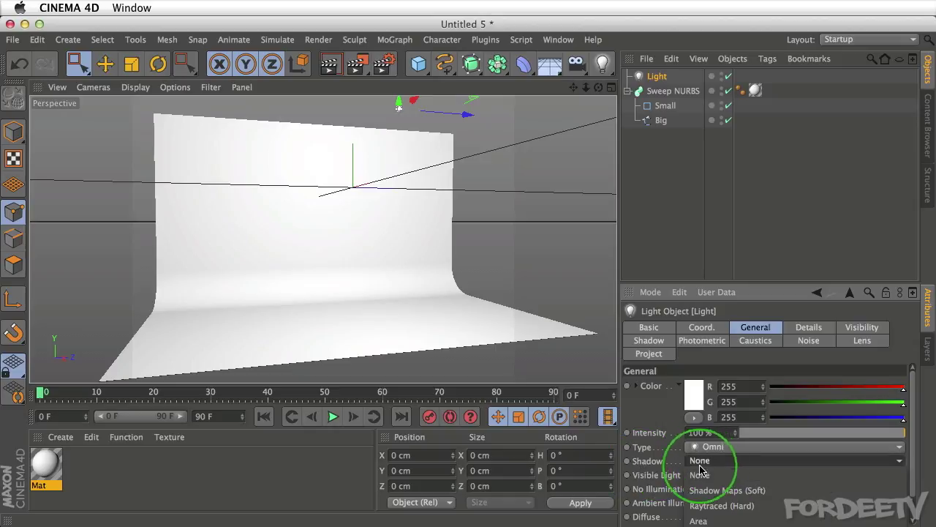
left_click(702, 490)
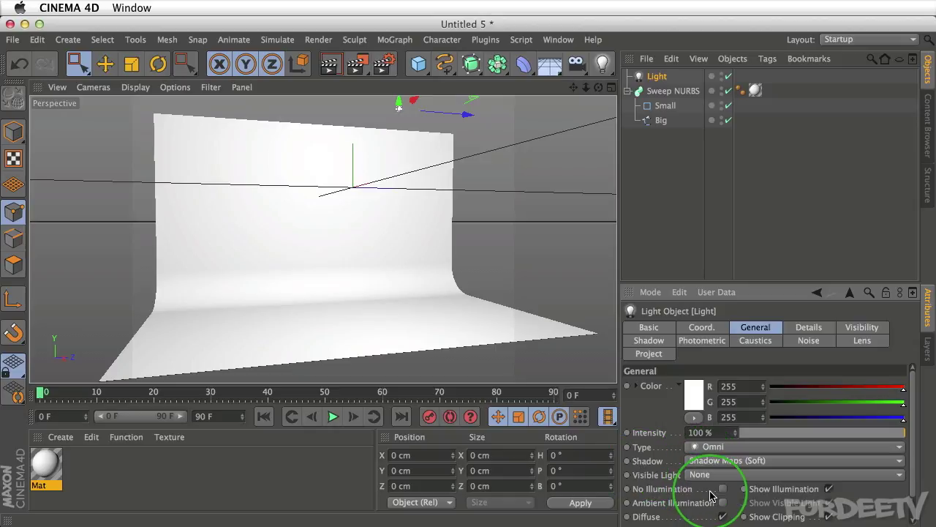
left_click(642, 343)
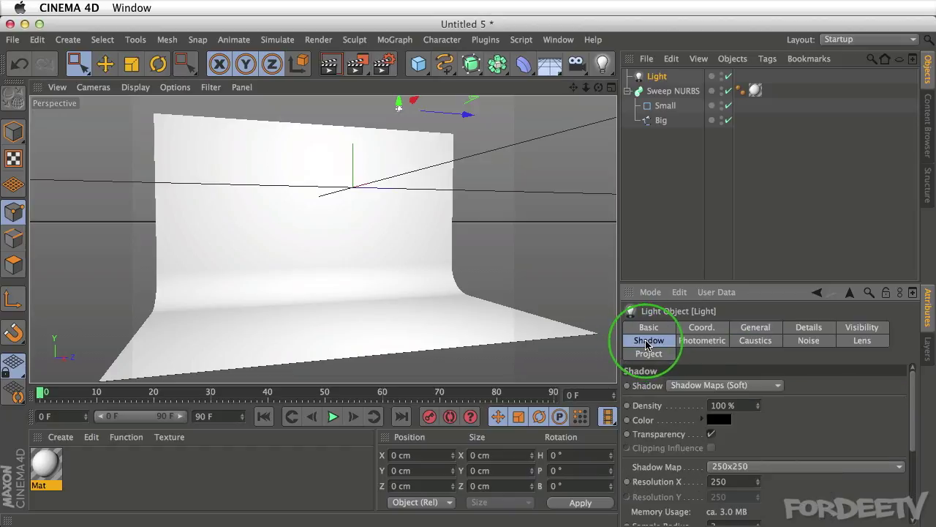
double_click(726, 405)
type("60")
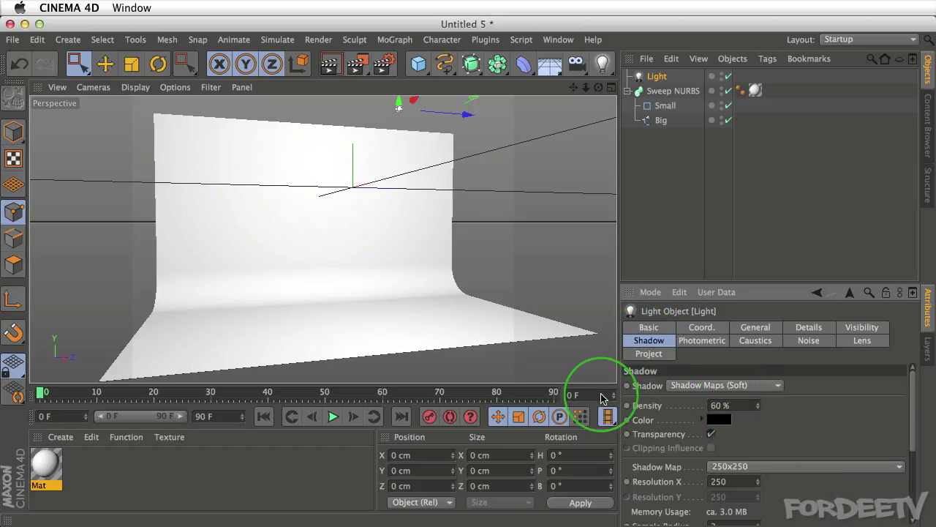
Step: Add a cube, lower it toward the backdrop floor, and render the viewport to preview its shadow
left_click(418, 64)
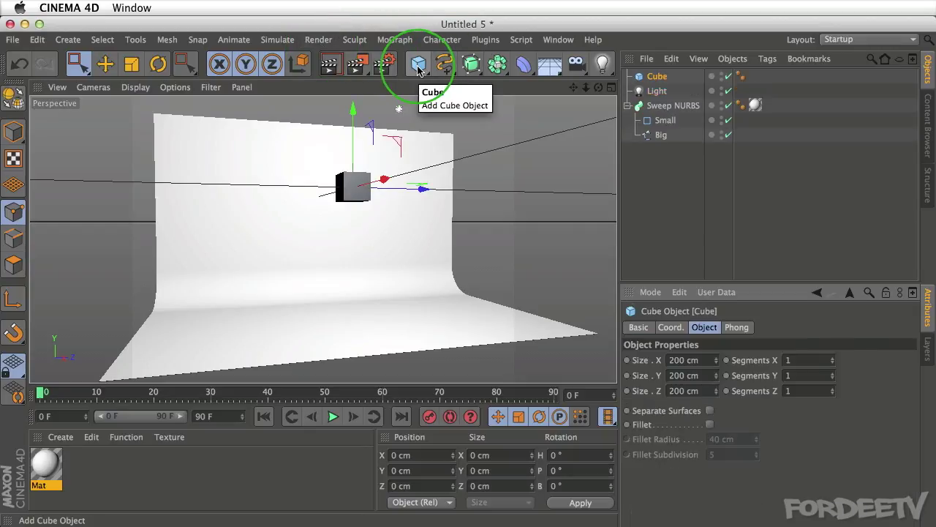
left_click_drag(353, 110, 344, 212)
key("ctrl+r")
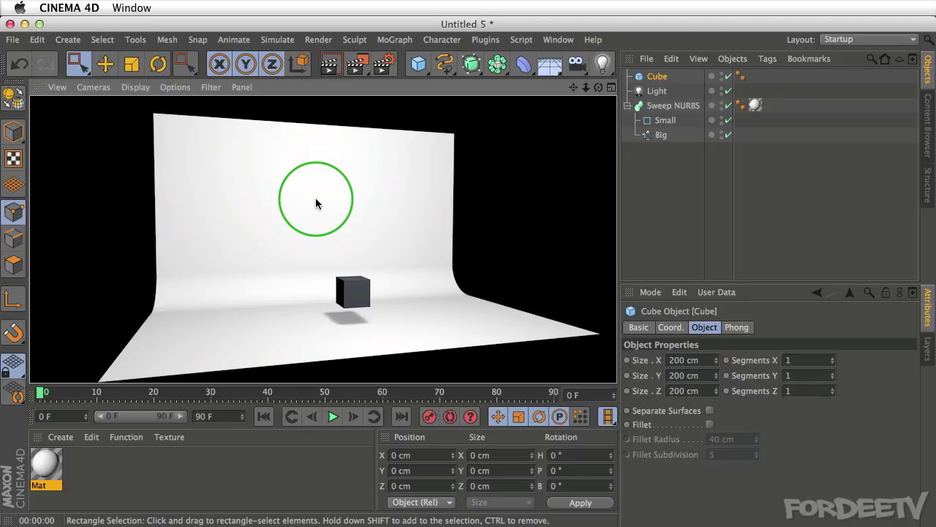
Step: Give the Sweep NURBS backdrop a Rigid Body simulation tag
left_click(667, 106)
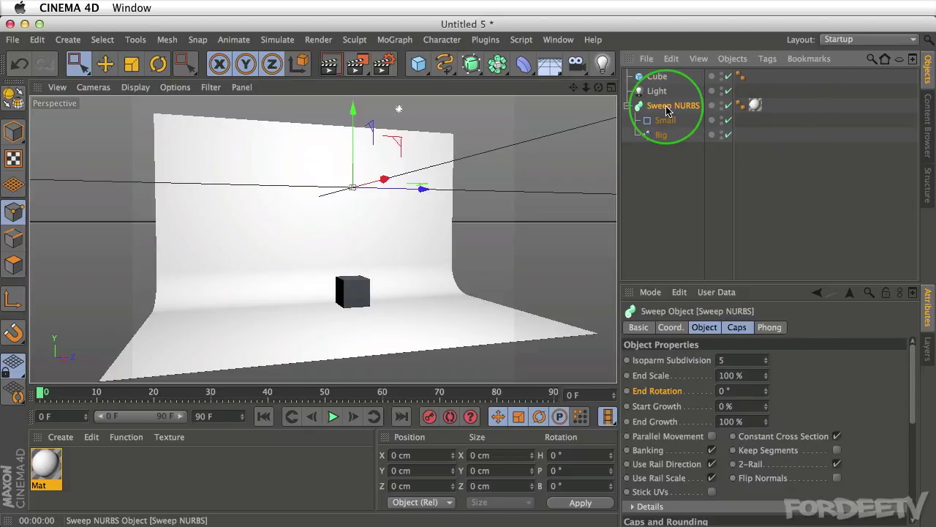
right_click(667, 108)
mouse_move(684, 225)
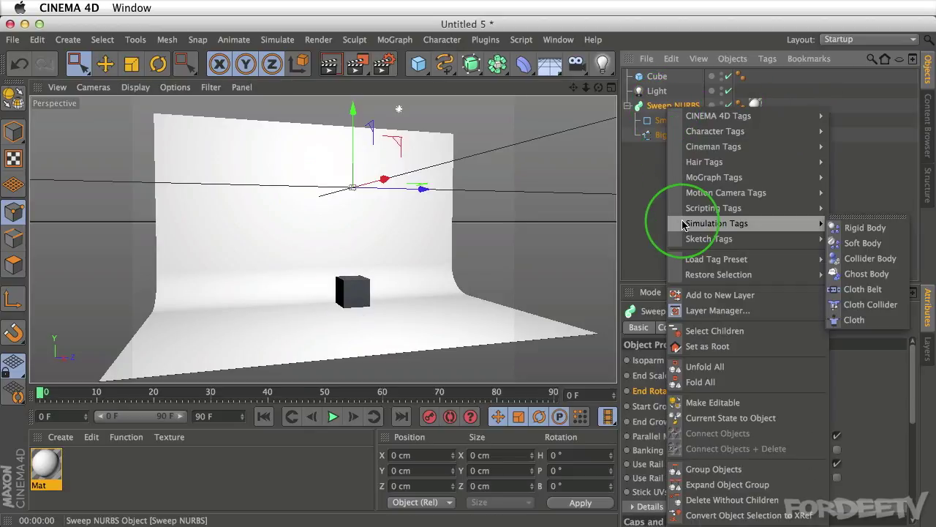
left_click(866, 228)
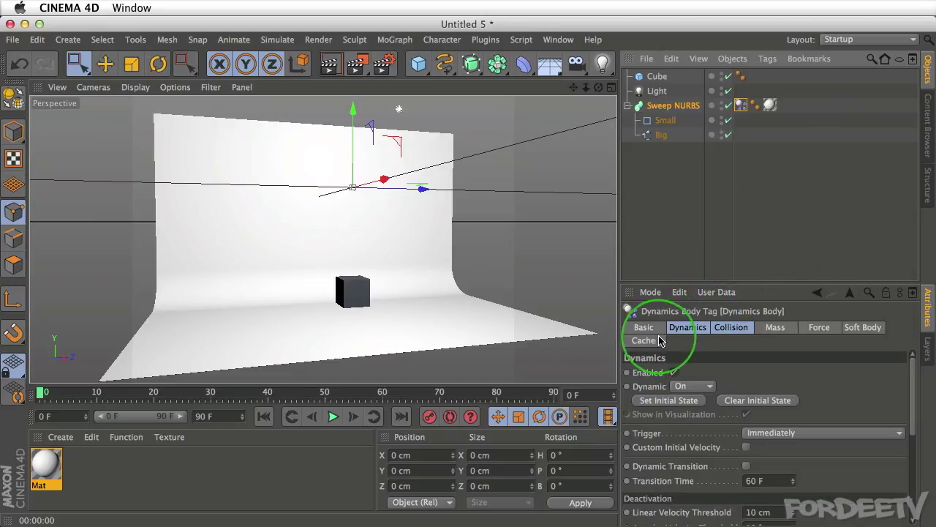
Step: Give the cube a Collider Body tag with Dynamic set to On, then open the collision shapes list
left_click(656, 76)
right_click(655, 78)
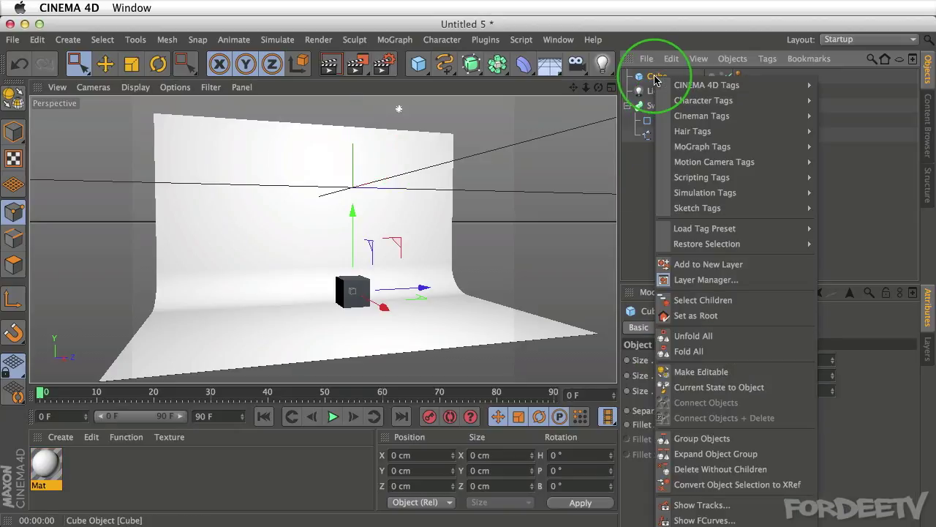
mouse_move(764, 193)
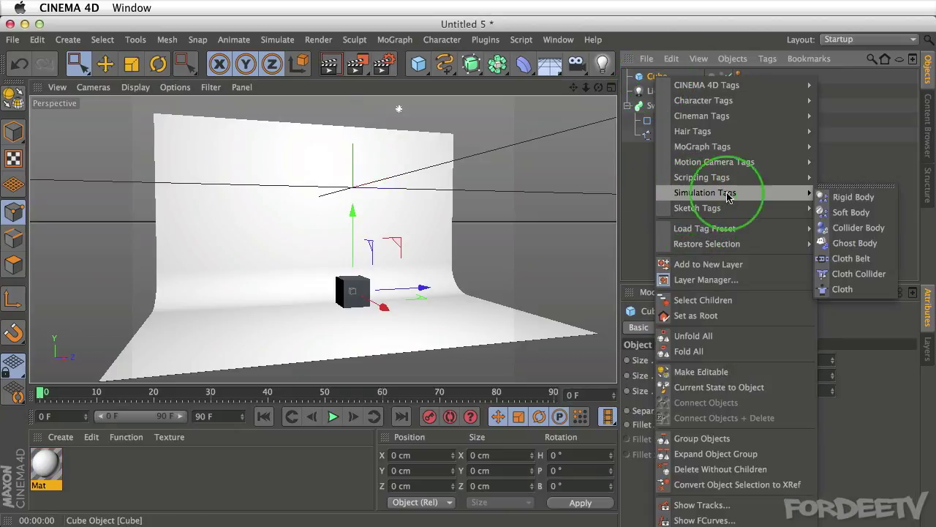
left_click(852, 229)
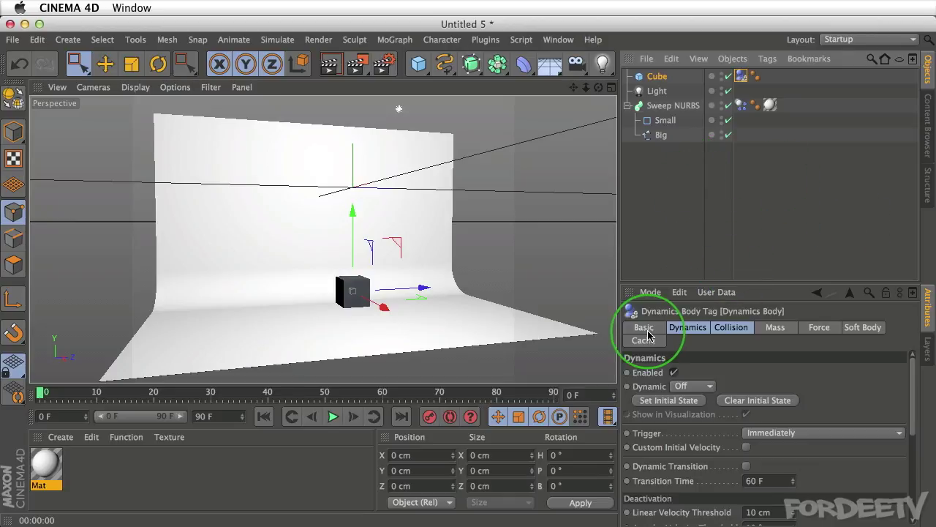
left_click(692, 386)
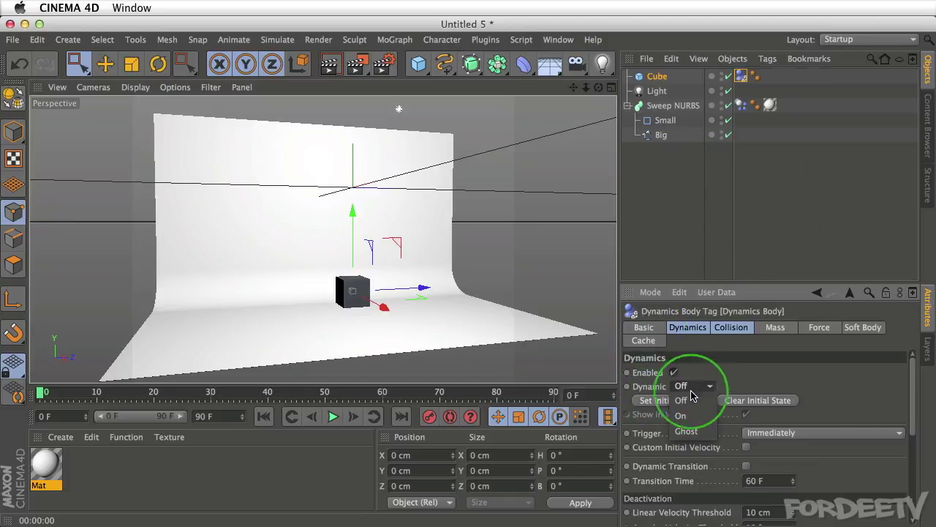
left_click(691, 417)
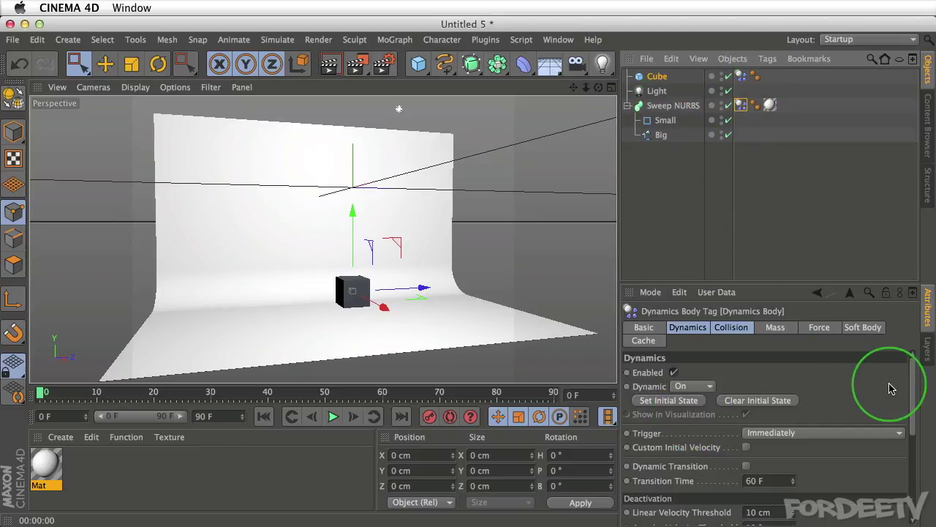
left_click_drag(917, 377, 914, 449)
left_click(698, 415)
left_click(742, 422)
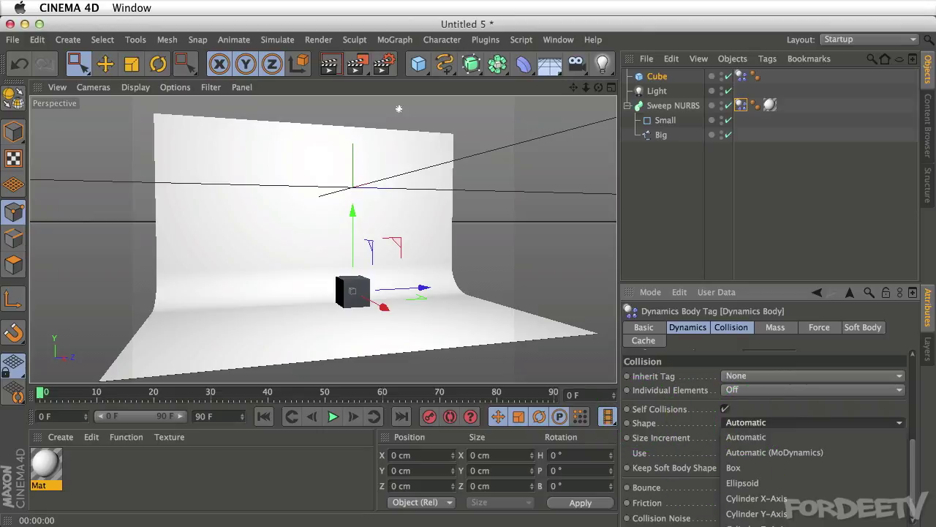
Step: Use Static Mesh collision, raise the cube, run the drop to frame 73, and render
left_click(761, 523)
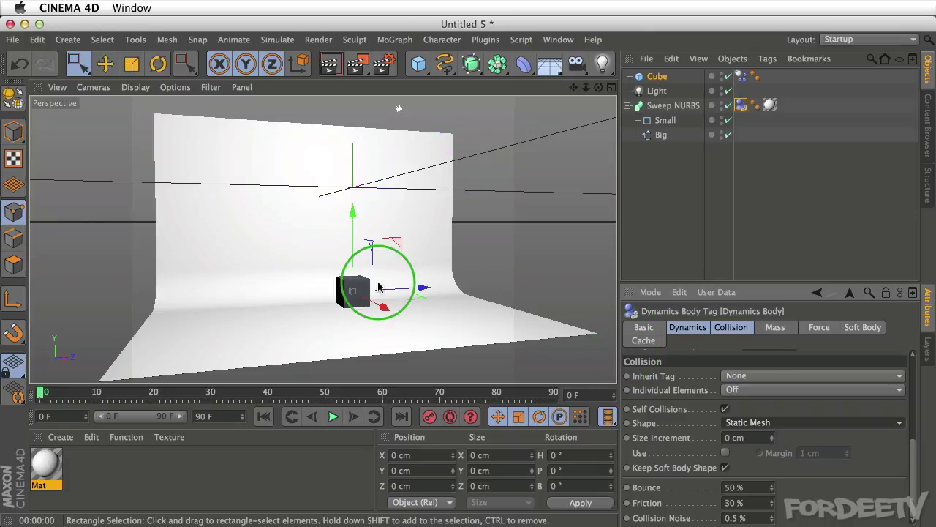
left_click_drag(356, 207, 351, 156)
left_click(333, 416)
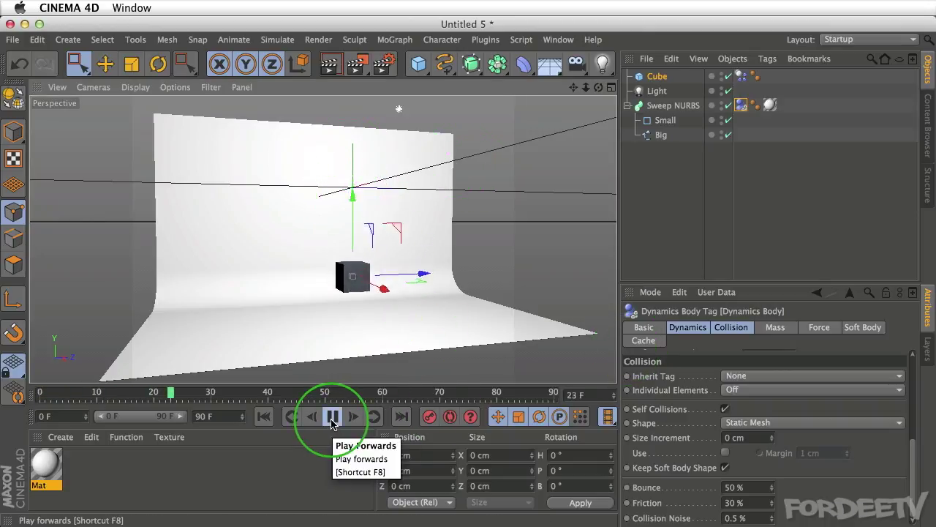
left_click(333, 417)
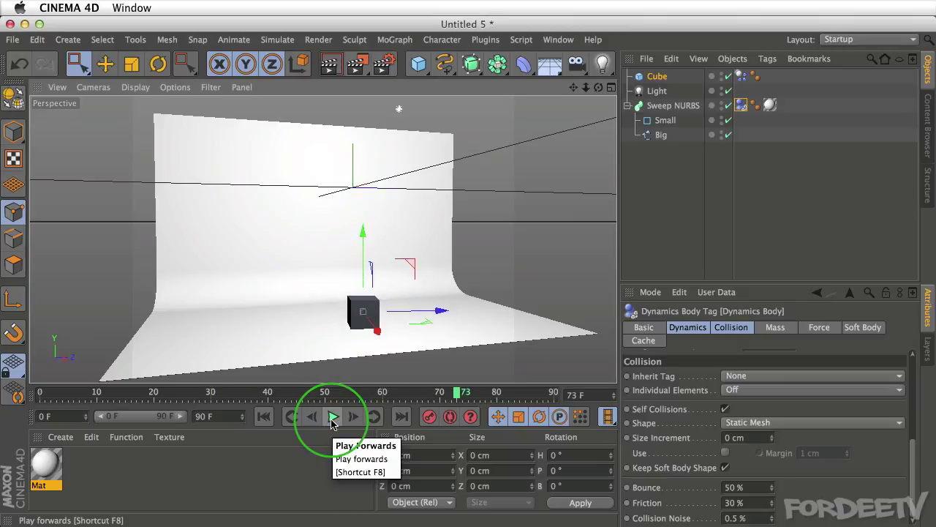
key("ctrl+r")
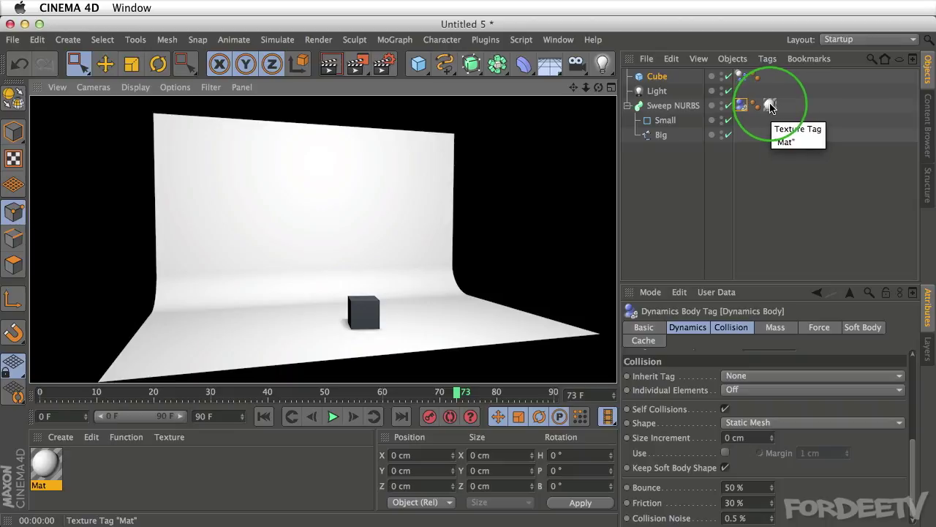
Step: Select the Light and scroll back to its Shadow Maps (Soft) settings at 60% density
left_click(658, 91)
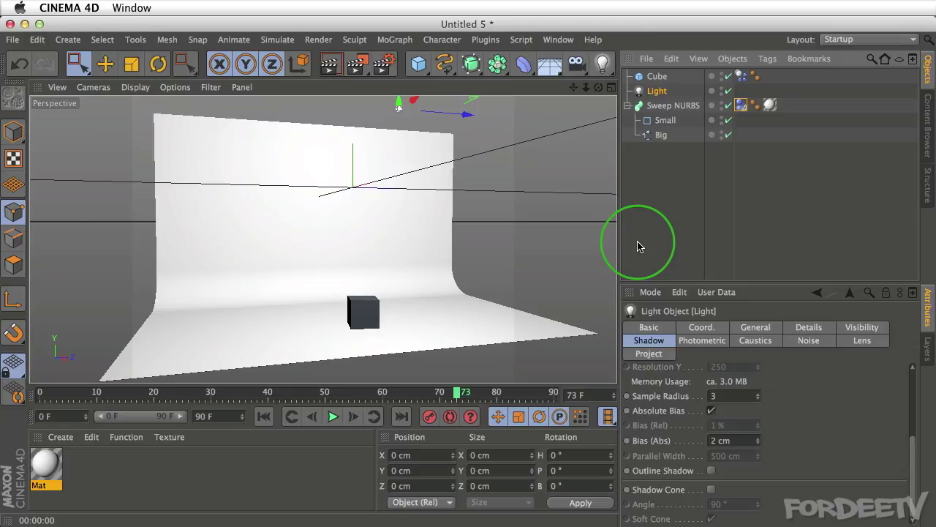
scroll(780, 391, "up", 5)
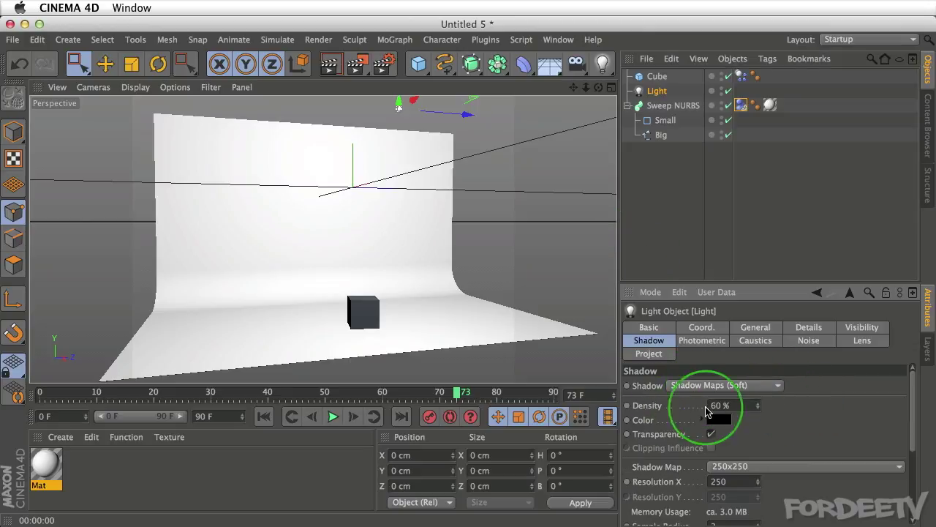